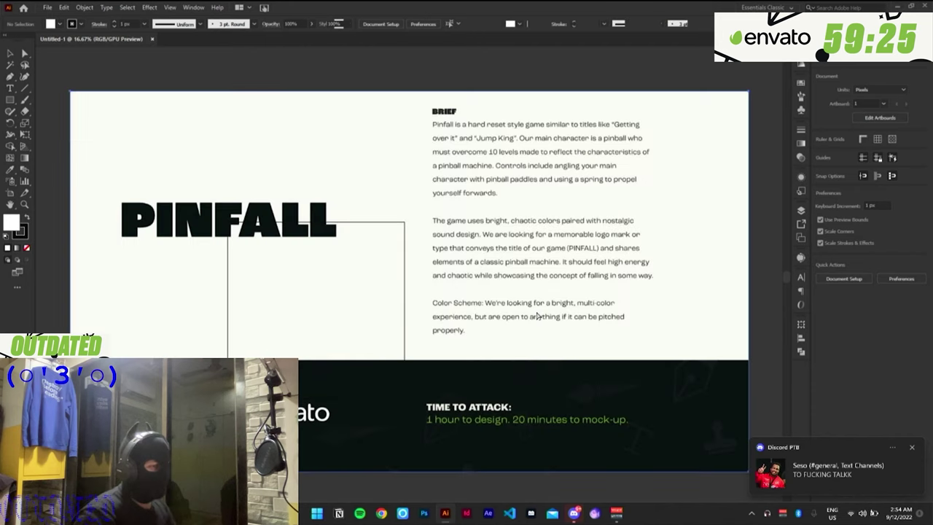
Dismiss the chat notification and move the PINFALL brief image lower on the canvas.
left_click(911, 450)
left_click(748, 282)
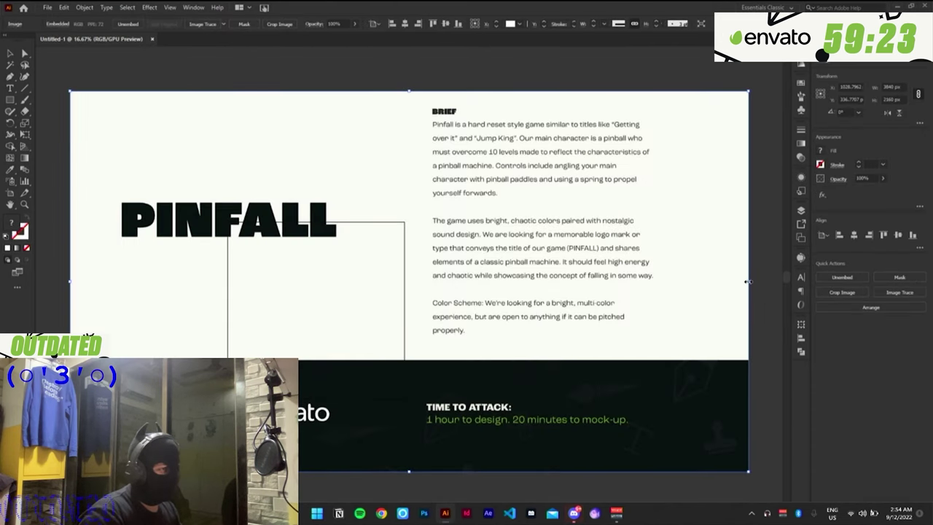
left_click_drag(645, 278, 640, 351)
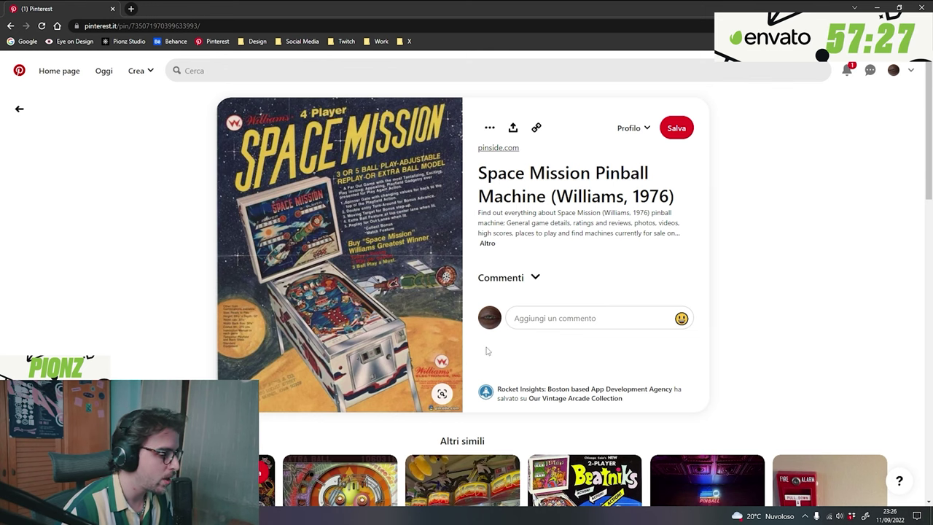
Browse the Space Mission pinball machine pin and the similar pins for visual references.
scroll(466, 343, "down", 5)
scroll(462, 343, "up", 3)
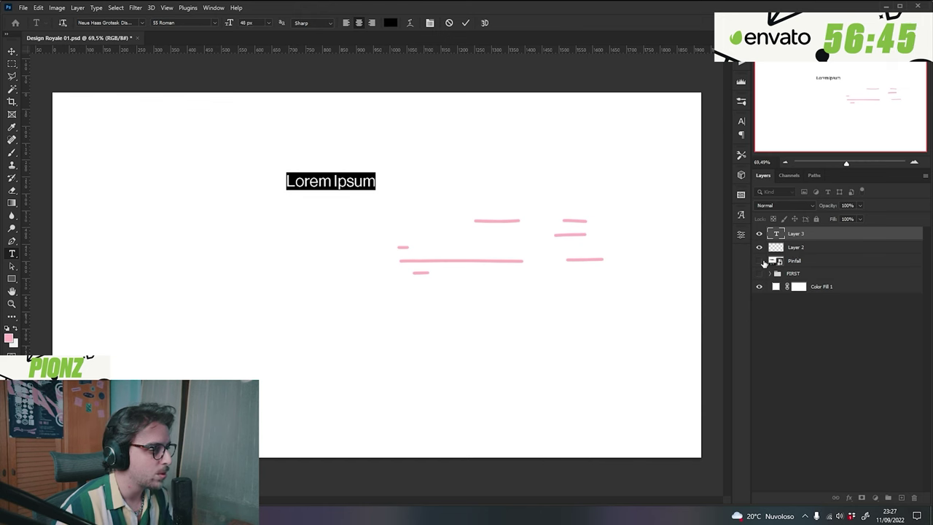
Show the Pinfall brief layer, merge it with the pink underline layer, and hide the merged layer.
left_click(759, 260)
left_click(805, 249)
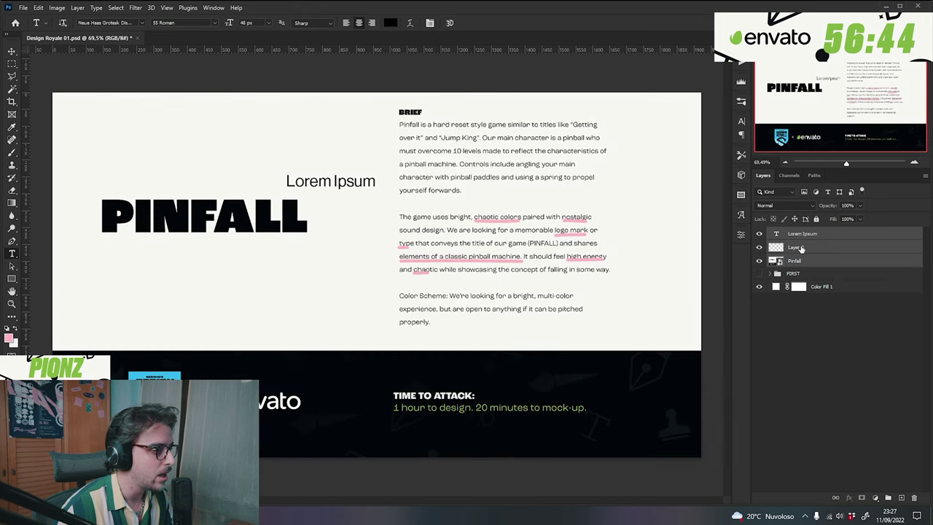
left_click(812, 261, "shift")
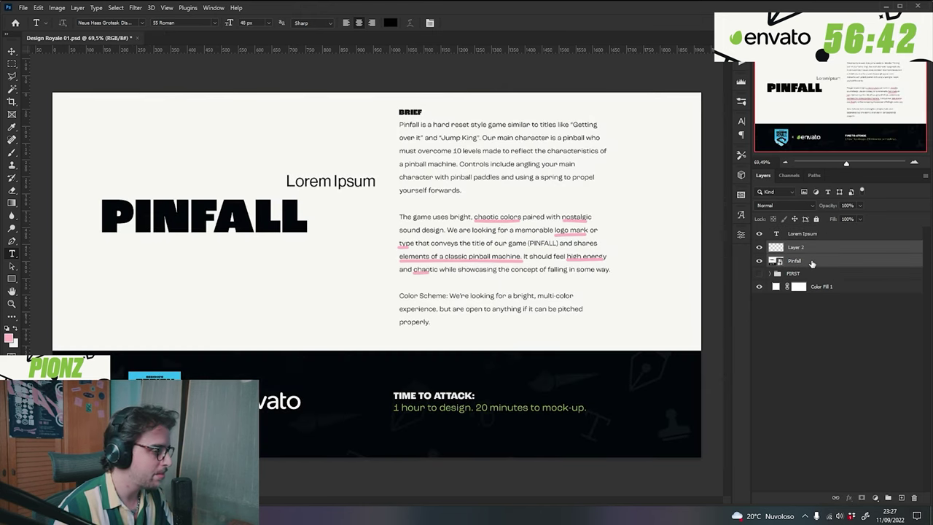
key("ctrl+e")
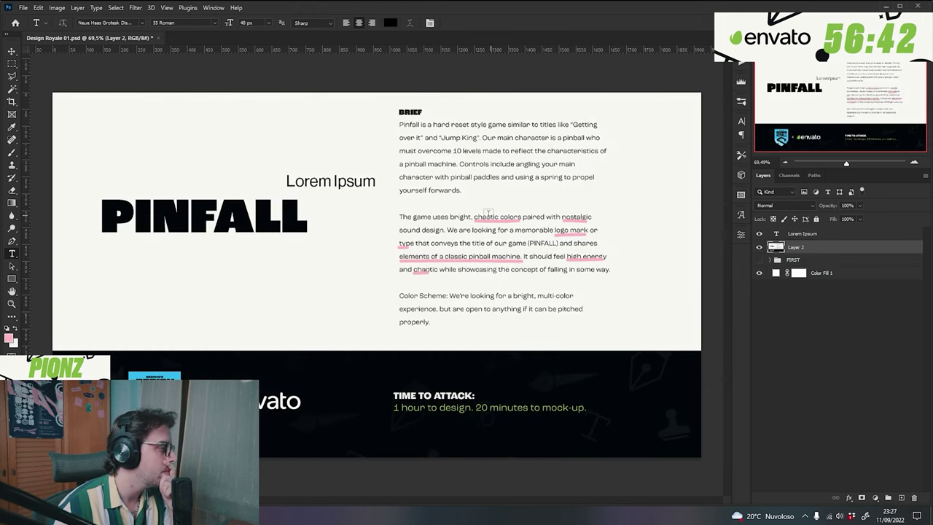
left_click(759, 249)
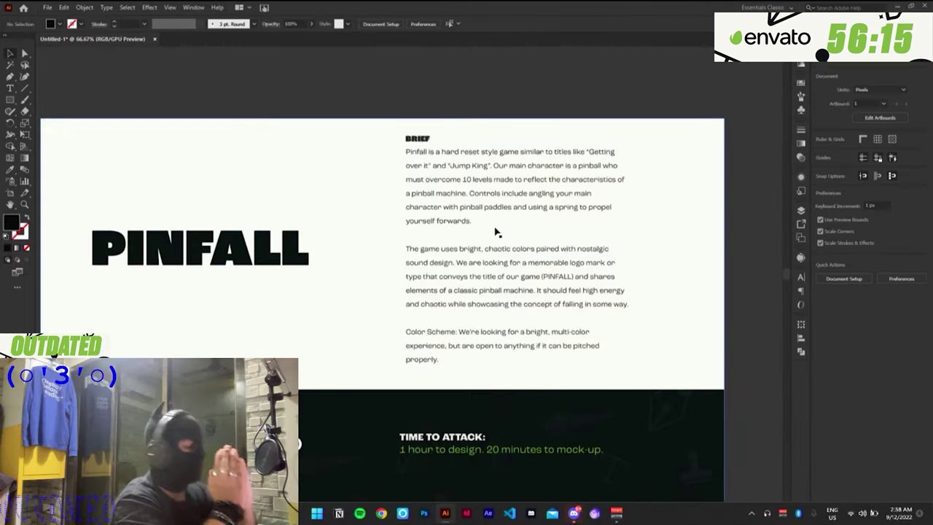
Move the brief image beside the artboard and open the font family choices for the PINFALL text.
scroll(344, 272, "down", 3)
left_click_drag(345, 271, 539, 273)
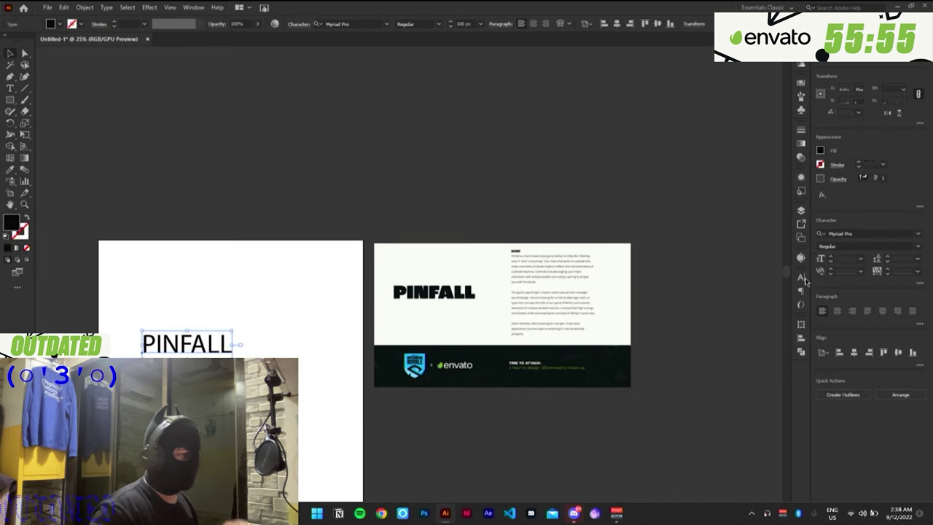
left_click(801, 278)
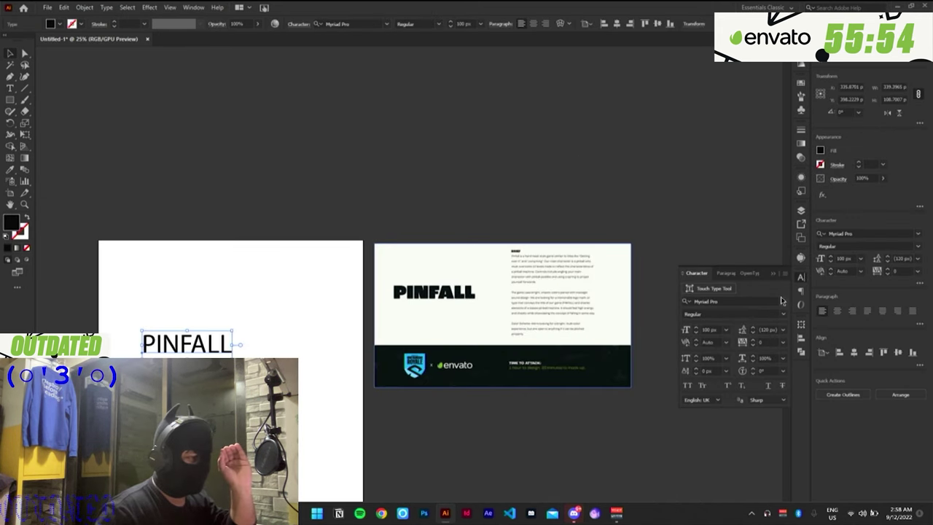
left_click(782, 301)
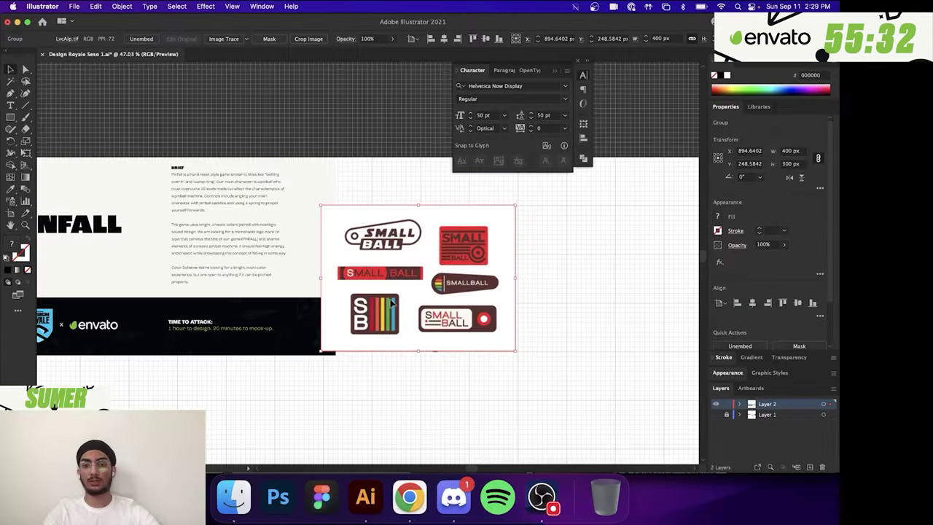
Move the Small Ball logo reference image farther away from the brief.
left_click_drag(397, 301, 592, 273)
scroll(591, 274, "up", 3)
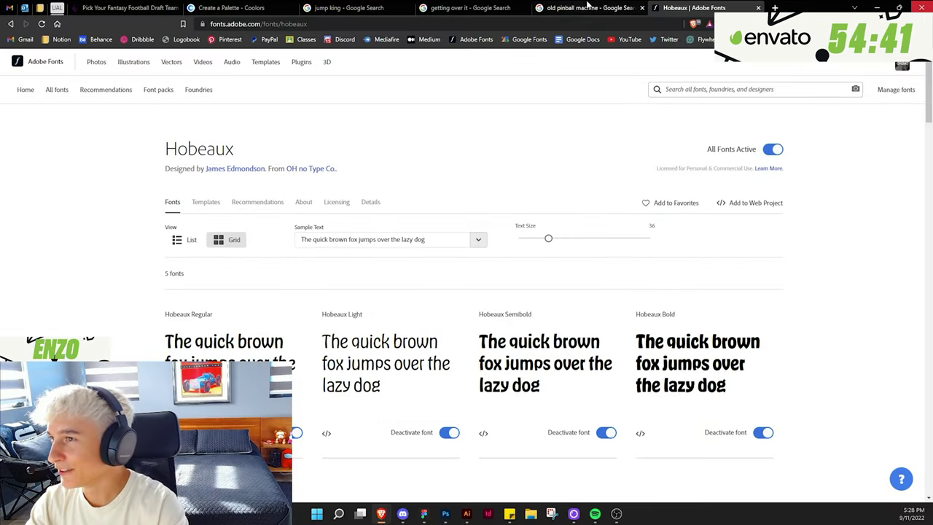
Review the old pinball machine search results for visual references.
left_click(609, 11)
scroll(246, 277, "down", 4)
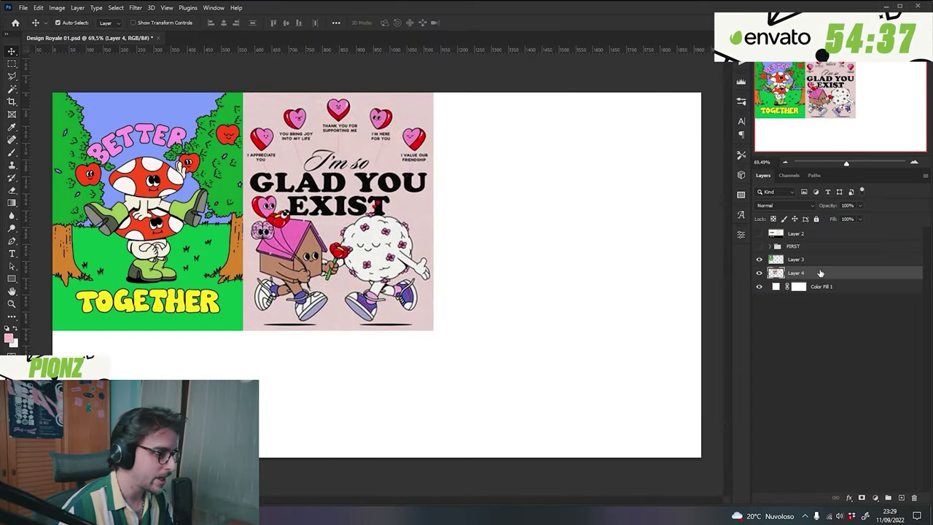
Add a new empty layer to the reference board document and activate the Brush tool.
left_click(869, 385)
left_click(904, 498)
key("b")
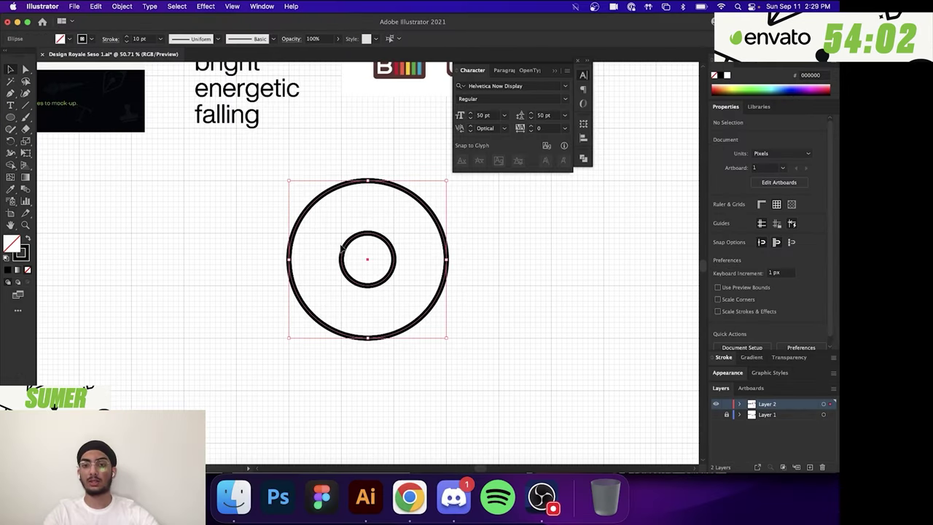
scroll(393, 202, "down", 3)
scroll(394, 201, "down", 2)
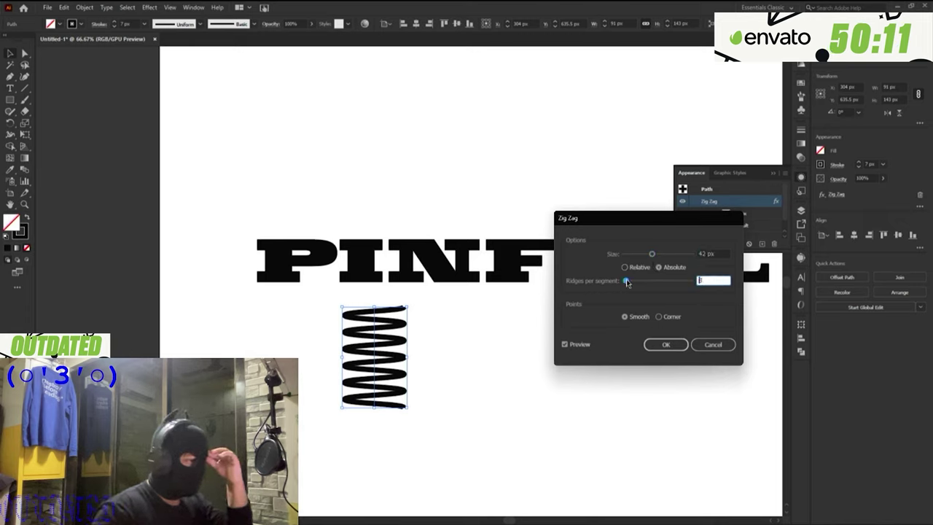
Adjust the ridges per segment of the spring's Zig Zag effect for fewer coils and apply it.
left_click_drag(626, 283, 627, 282)
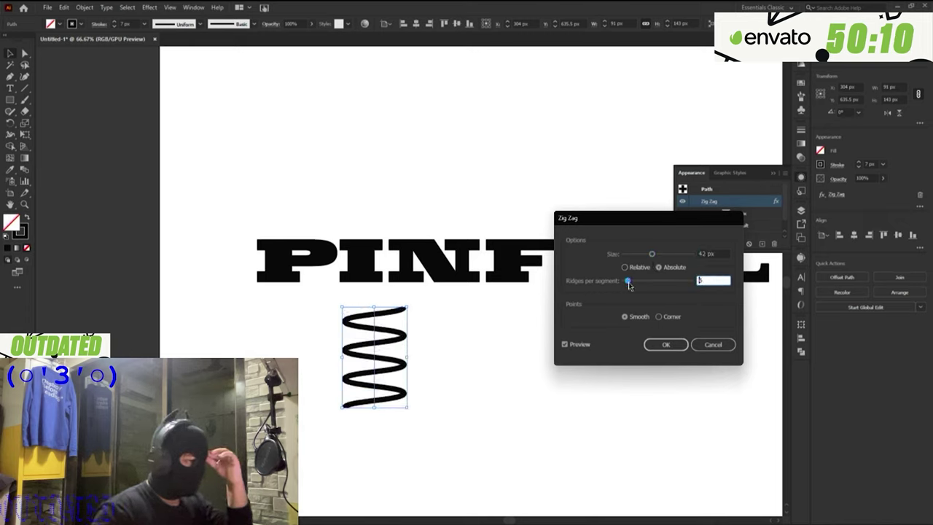
left_click(664, 346)
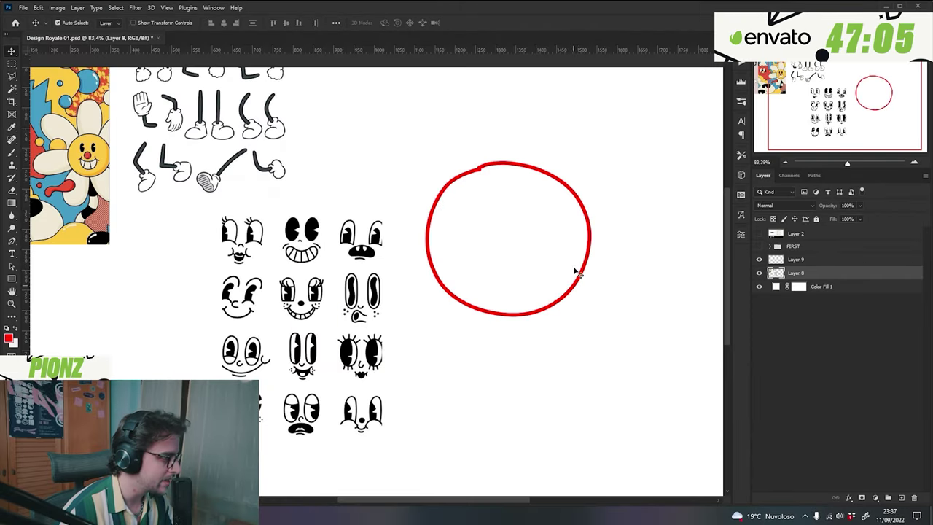
Paint a short brush stroke inside the red sketched circle.
key("b")
left_click_drag(477, 234, 500, 231)
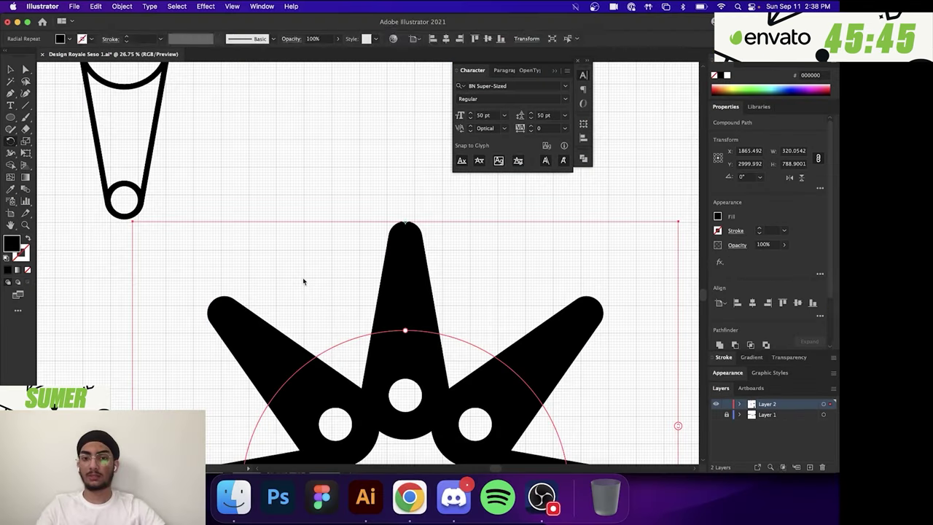
scroll(350, 306, "down", 5)
scroll(350, 306, "right", 1)
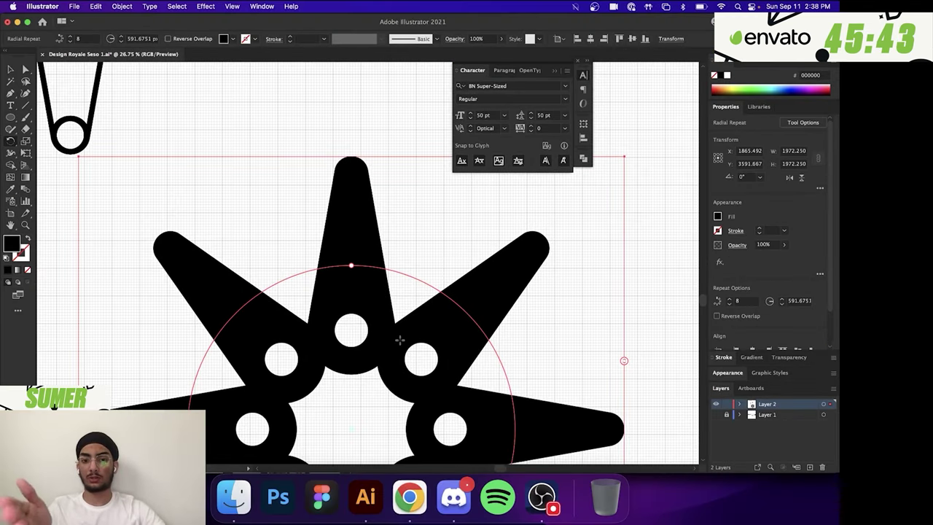
scroll(420, 300, "down", 3)
scroll(420, 300, "up", 2)
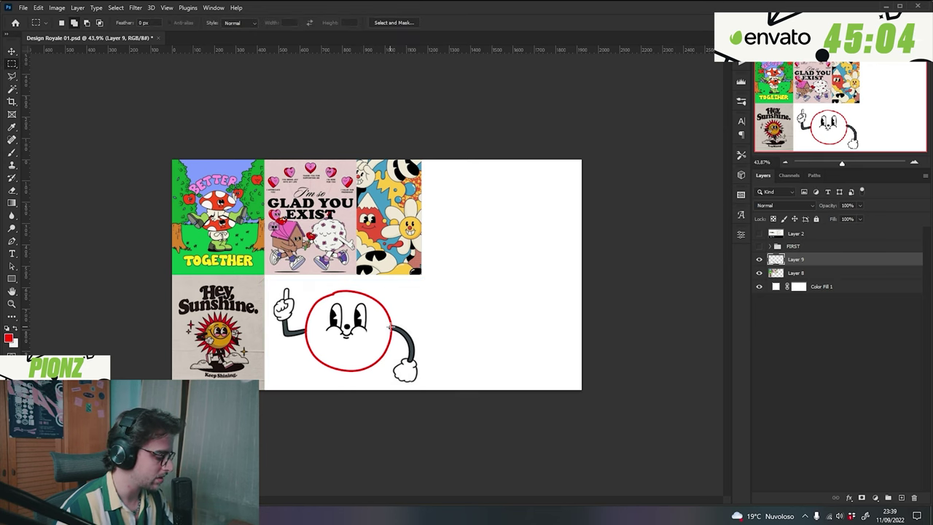
key("v")
scroll(331, 341, "up", 2)
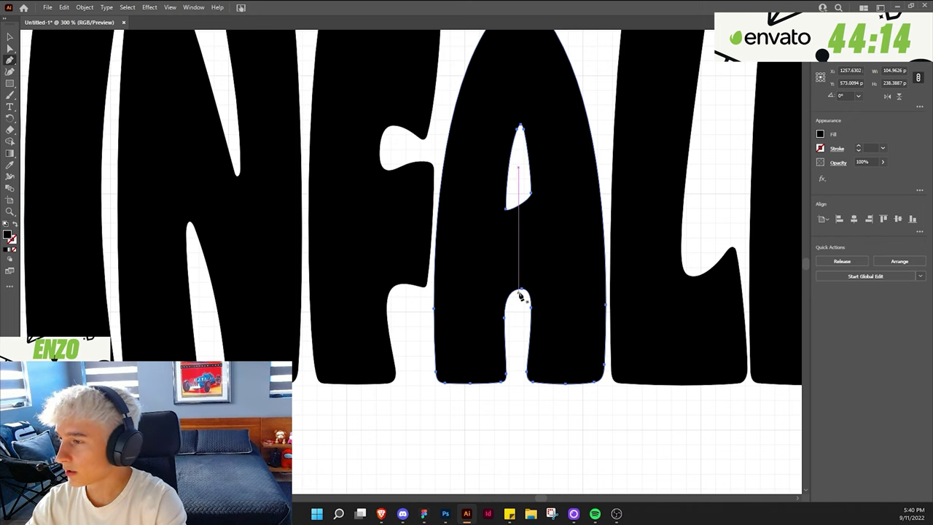
Delete the anchor point at the peak of the arch between the legs of the A.
left_click(520, 296)
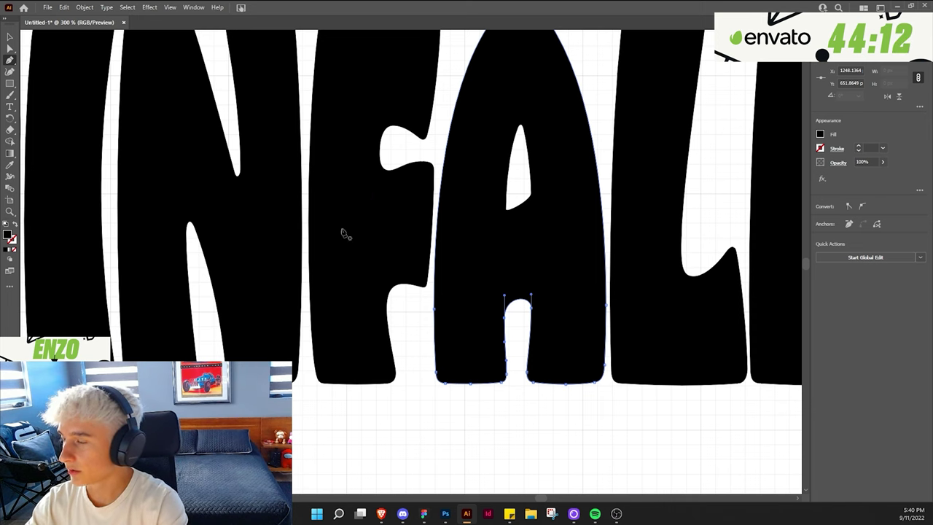
left_click_drag(520, 209, 635, 215)
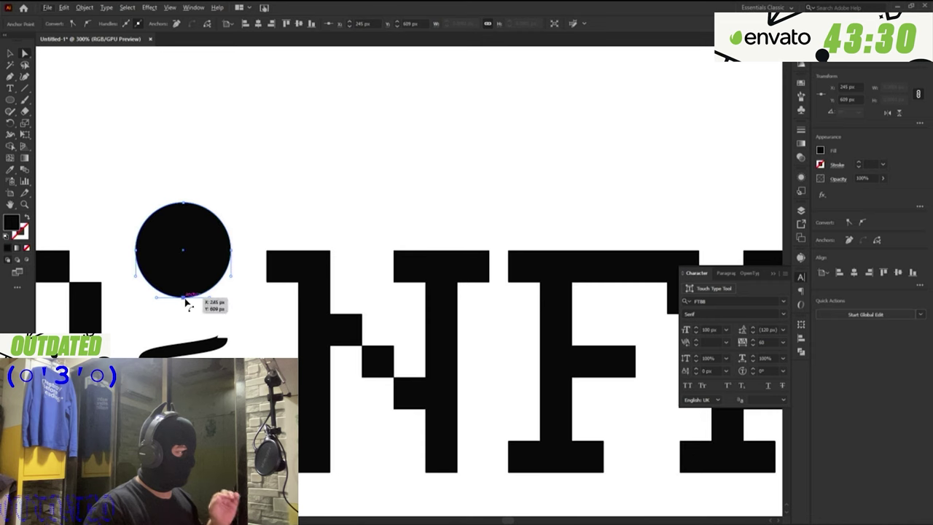
Pull the bottom anchor point of the black circle slightly down towards the spring.
left_click_drag(184, 300, 184, 307)
scroll(349, 172, "down", 5)
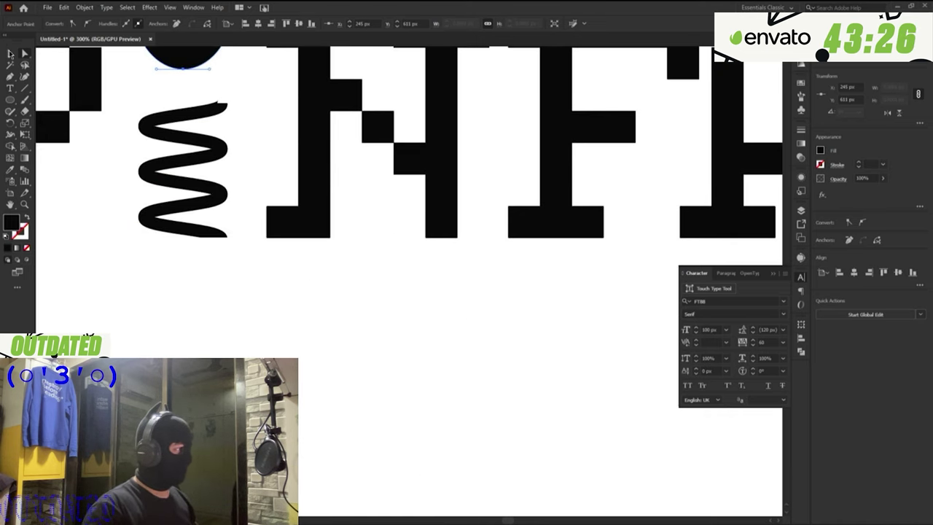
scroll(306, 337, "down", 3)
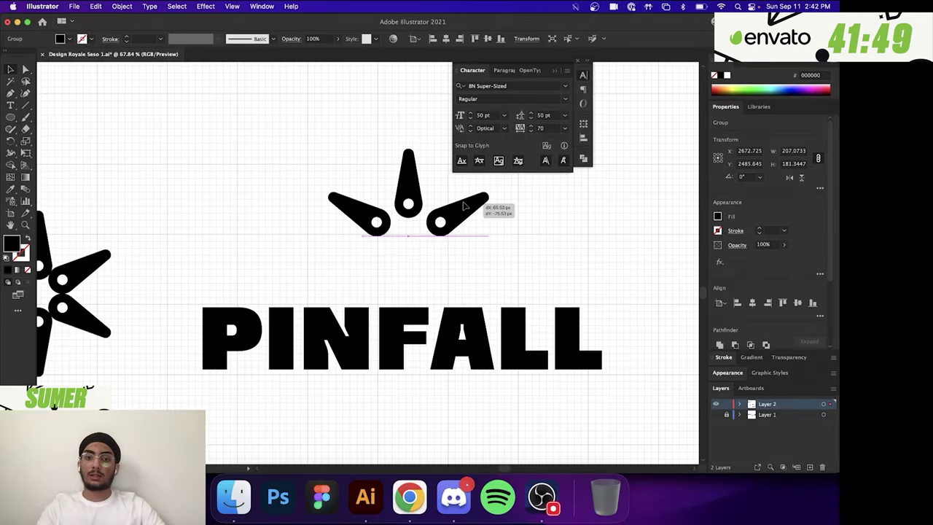
Move the three-flipper group higher above the PINFALL wordmark and switch to OBS.
left_click_drag(470, 207, 446, 162)
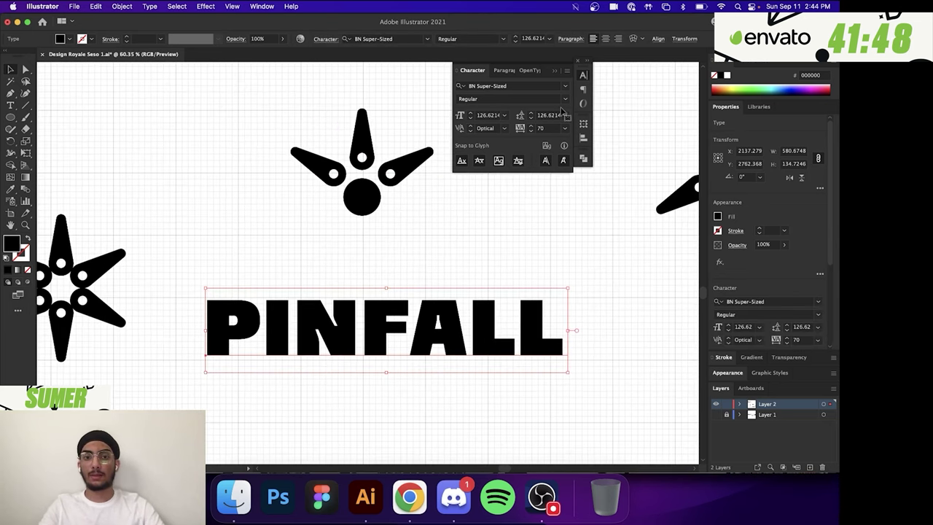
left_click(541, 497)
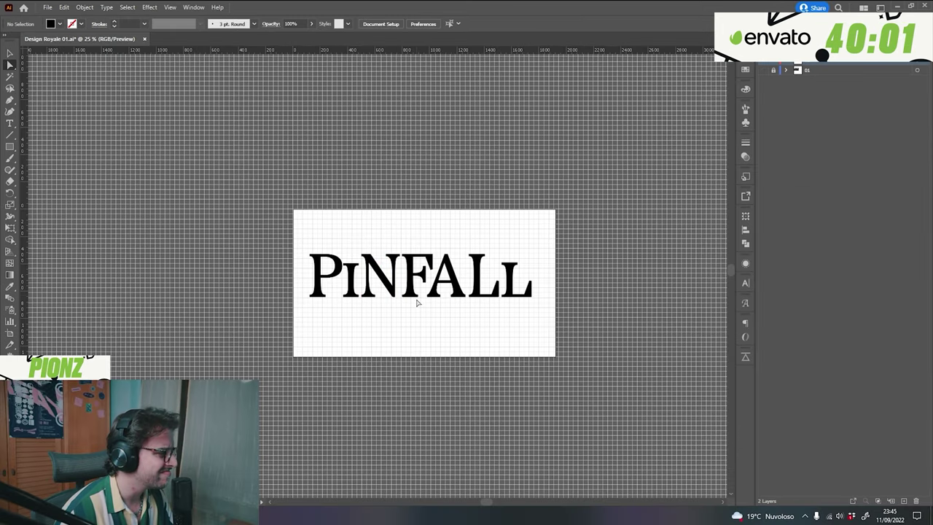
Draw a small circle with the Ellipse tool above the small-cap I of the serif PINFALL wordmark.
scroll(417, 301, "up", 2)
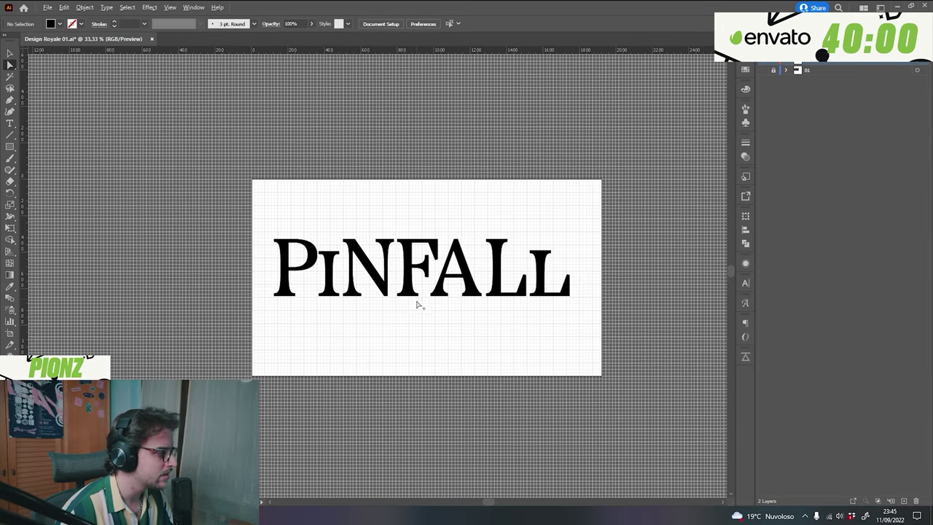
left_click_drag(10, 146, 54, 169)
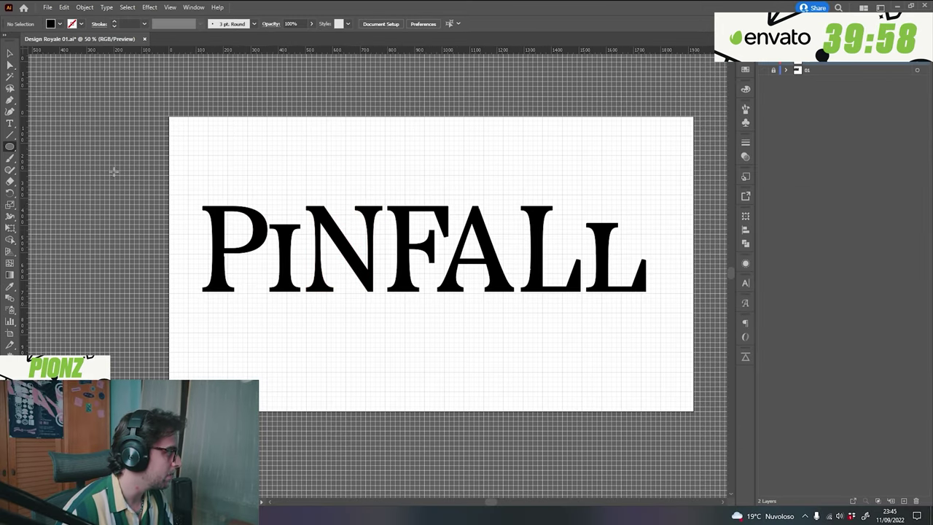
left_click_drag(263, 157, 294, 187)
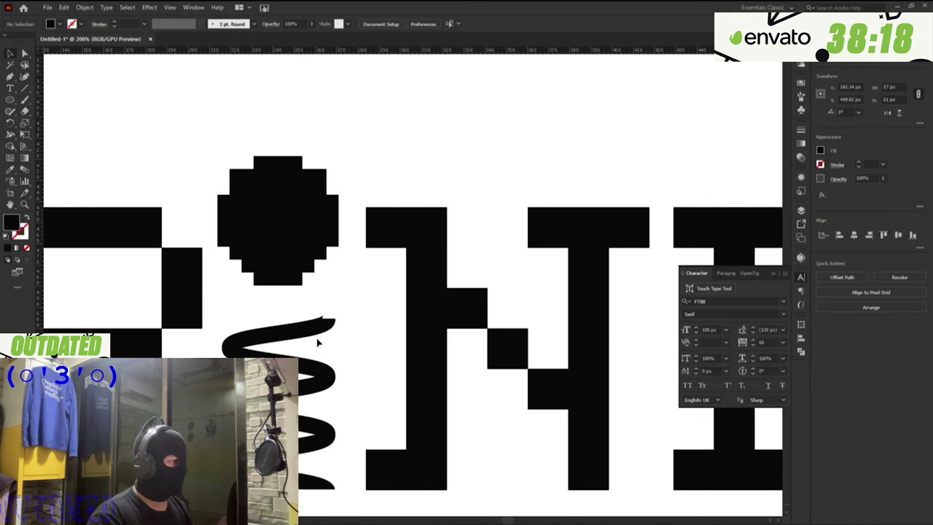
Move the pixelated ball down 1 px towards the spring and select the spring shape.
left_click_drag(281, 246, 284, 249)
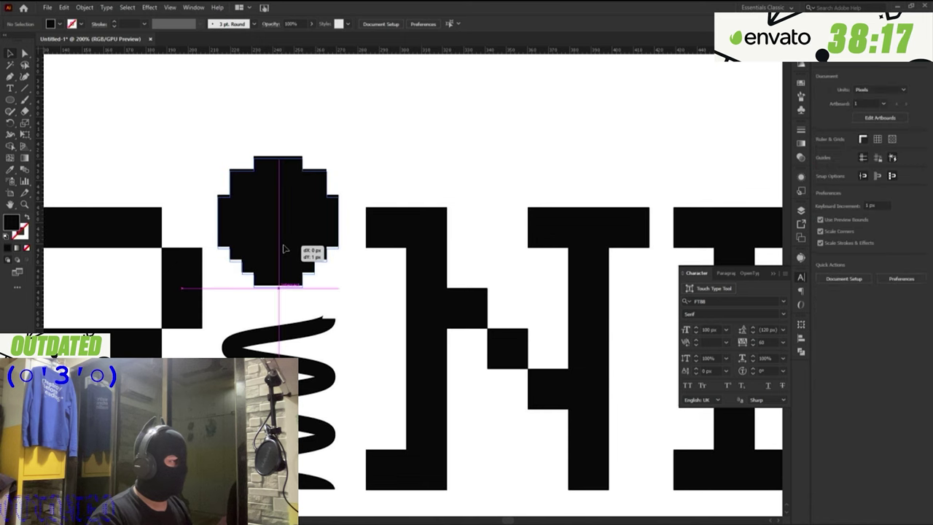
left_click(356, 305)
scroll(323, 336, "up", 1)
left_click(320, 339)
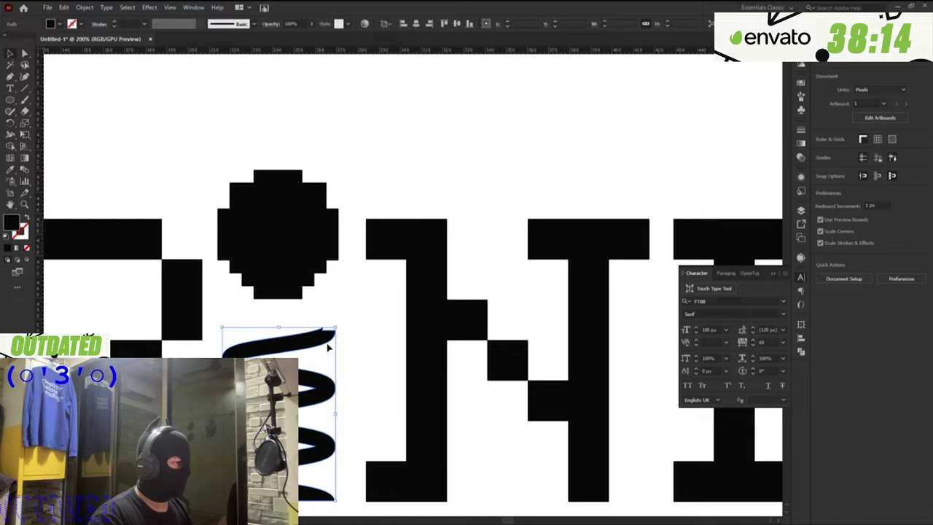
scroll(324, 335, "up", 3)
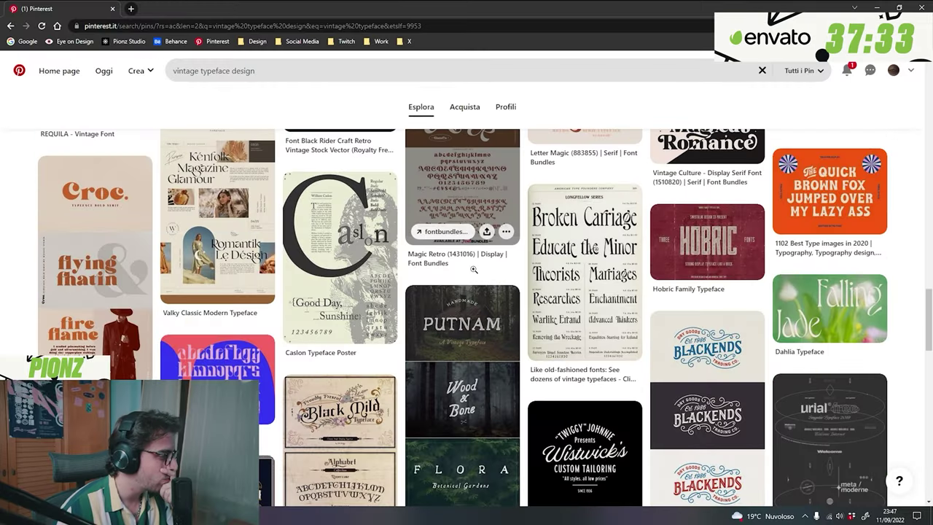
Browse the vintage typeface design pins for lettering references.
scroll(472, 268, "down", 3)
scroll(472, 268, "down", 5)
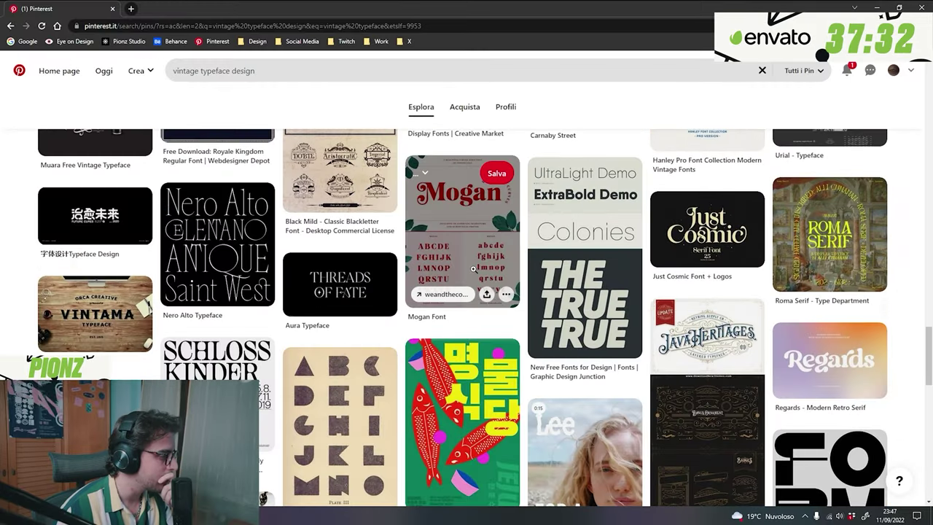
scroll(472, 268, "up", 3)
scroll(474, 274, "down", 8)
scroll(474, 274, "down", 5)
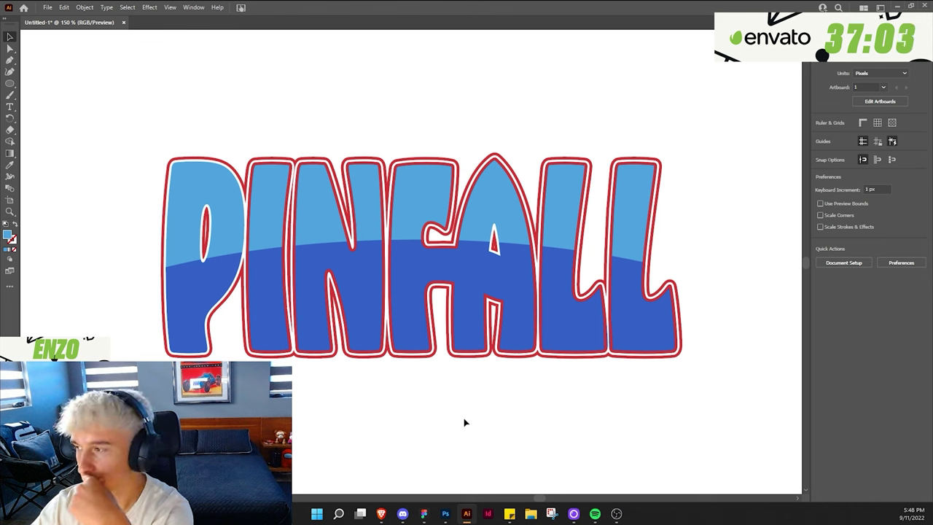
Switch to the Brave browser from the blue and red PINFALL lettering.
left_click(382, 513)
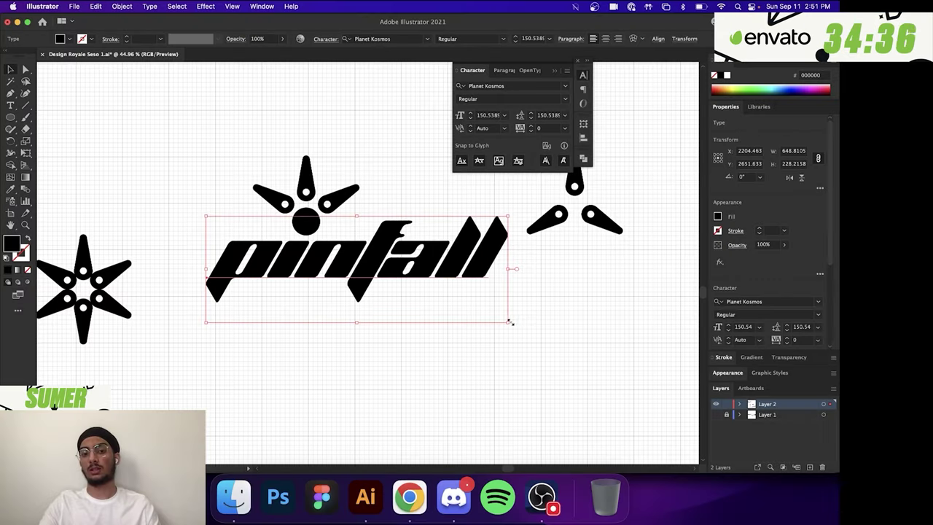
left_click(510, 322)
scroll(510, 322, "up", 3)
scroll(306, 277, "down", 3)
scroll(304, 279, "up", 3)
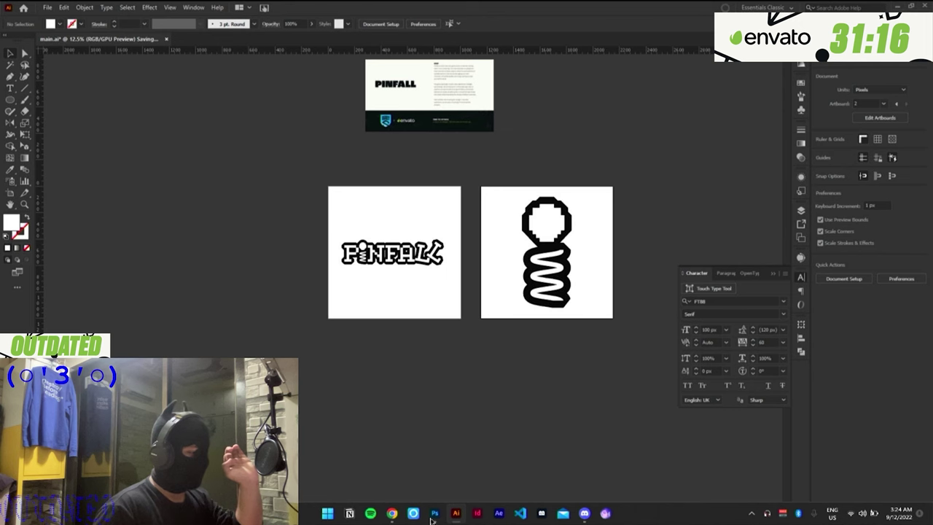
Switch to Chrome and bring up the Steam store page loading beside the iPhone 13 Pro mockup template.
left_click(398, 514)
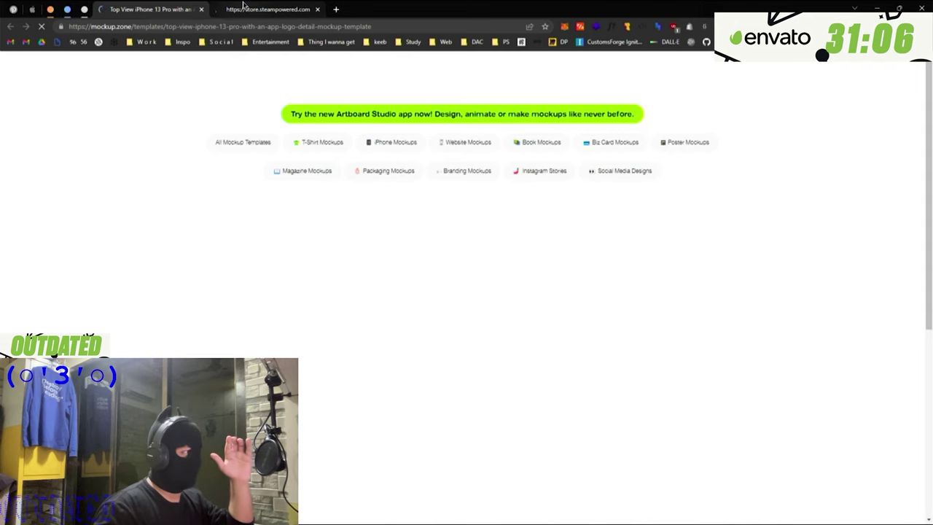
left_click(243, 8)
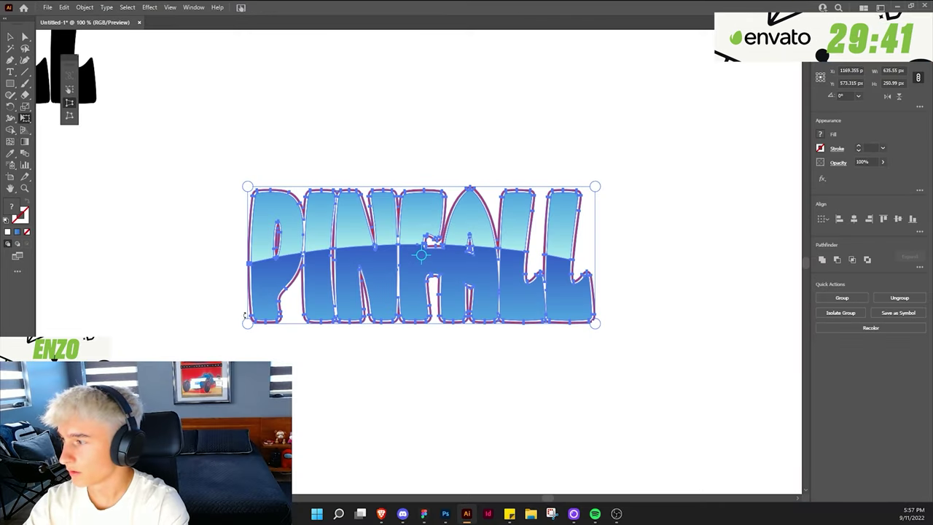
Flare the base of the blue gradient PINFALL lettering outward in perspective with Free Transform.
left_click_drag(246, 323, 141, 344)
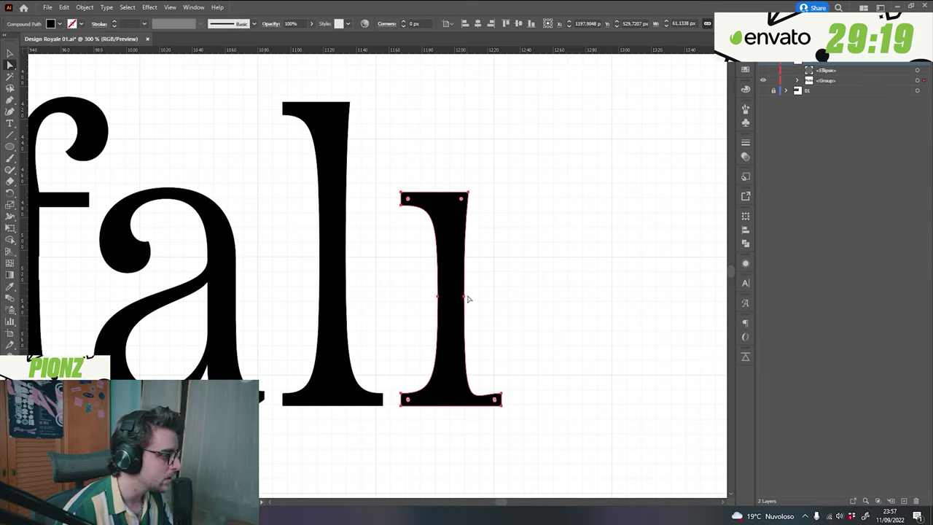
Move the anchor on the right edge of the shortened final l's stem upward in the serif wordmark.
left_click_drag(466, 298, 469, 245)
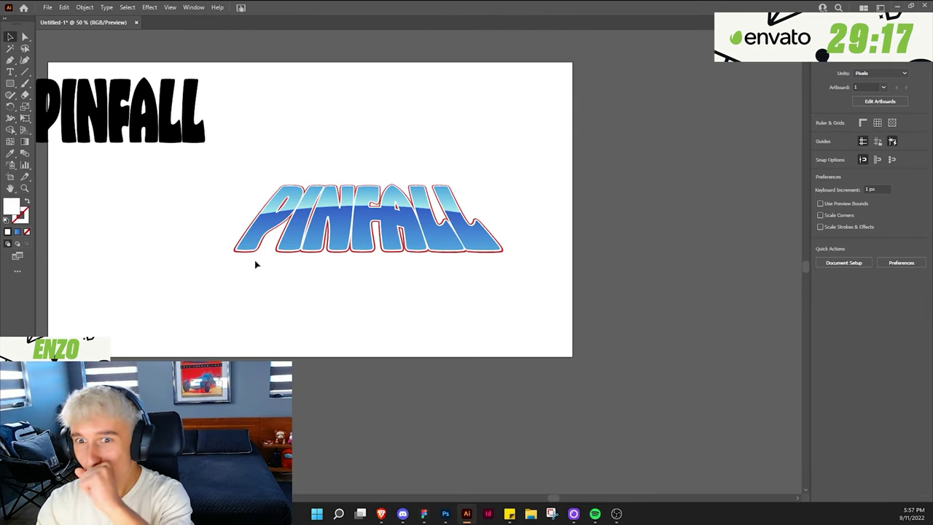
key("ctrl+1")
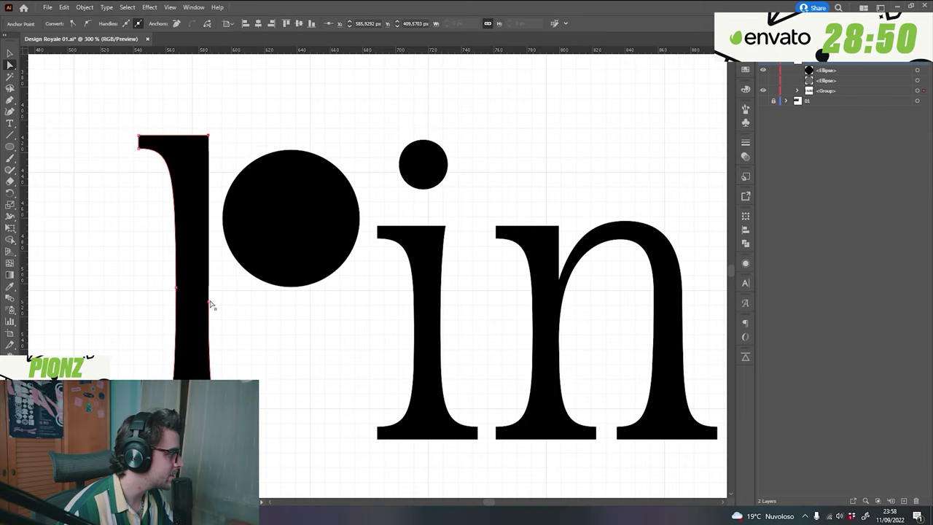
left_click(248, 350)
scroll(225, 337, "down", 2)
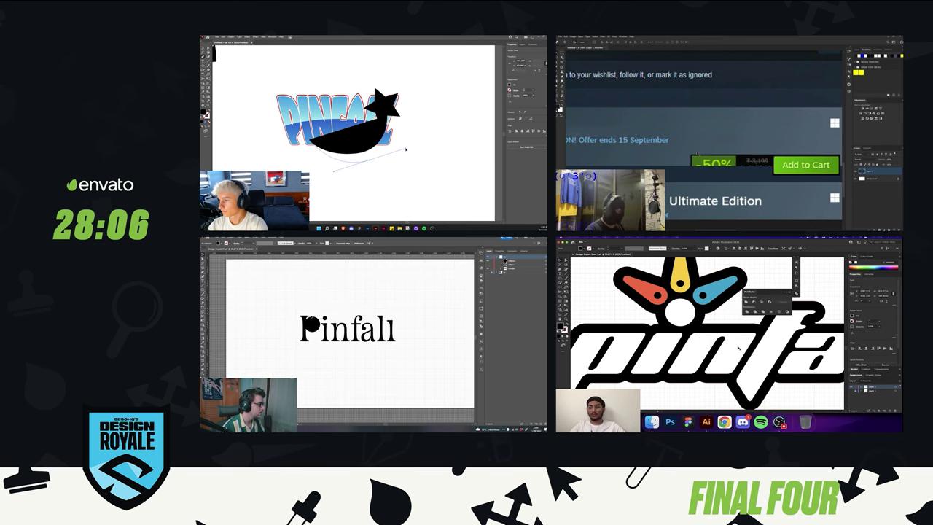
key("ctrl+1")
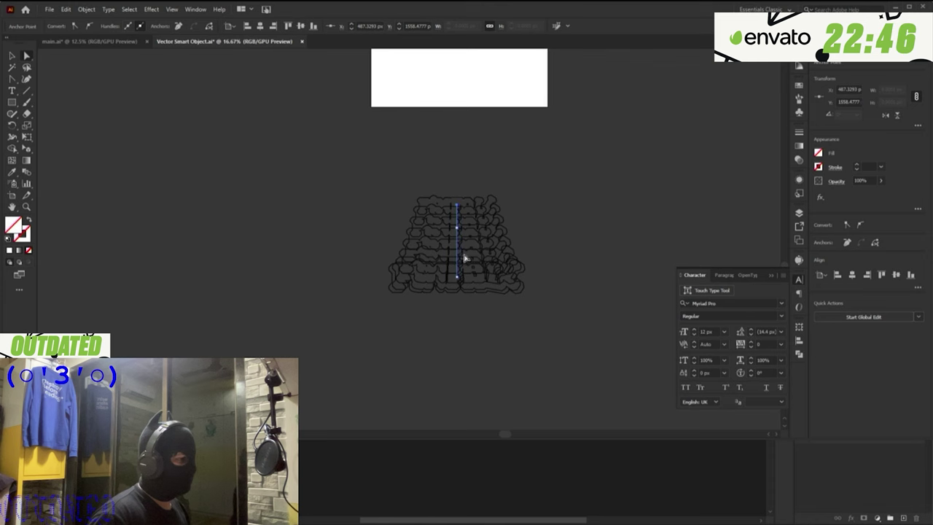
Shorten the outlined lettering's blend by lowering the upper anchor of its spine, deselect it, and switch to Photoshop.
left_click_drag(460, 204, 461, 242)
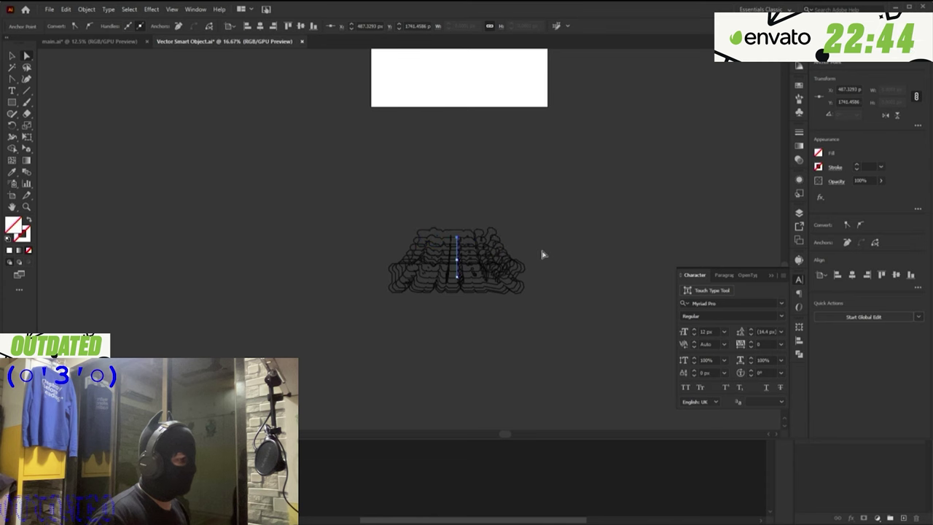
left_click(560, 250)
key("alt+Tab")
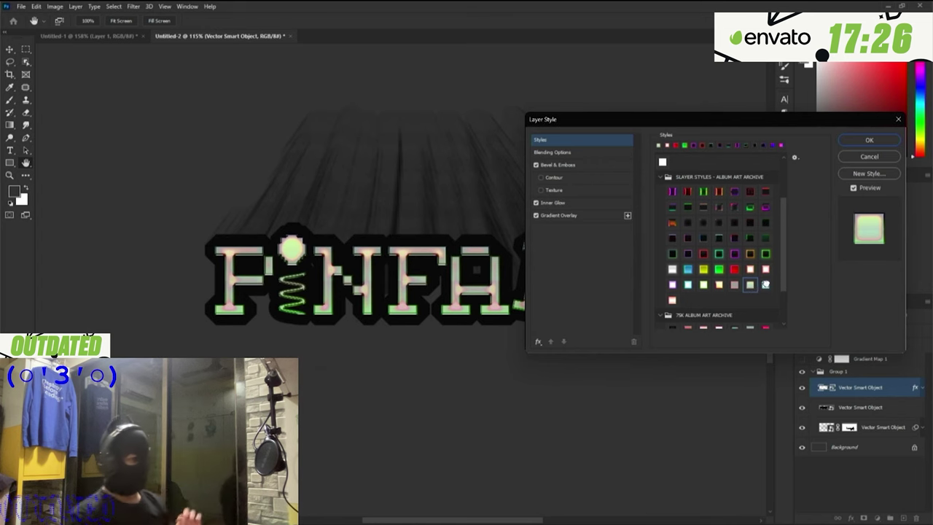
Try the light cyan preset from the SLAYER STYLES - ALBUM ART ARCHIVE set on the pixel PINFALL lettering.
left_click(765, 284)
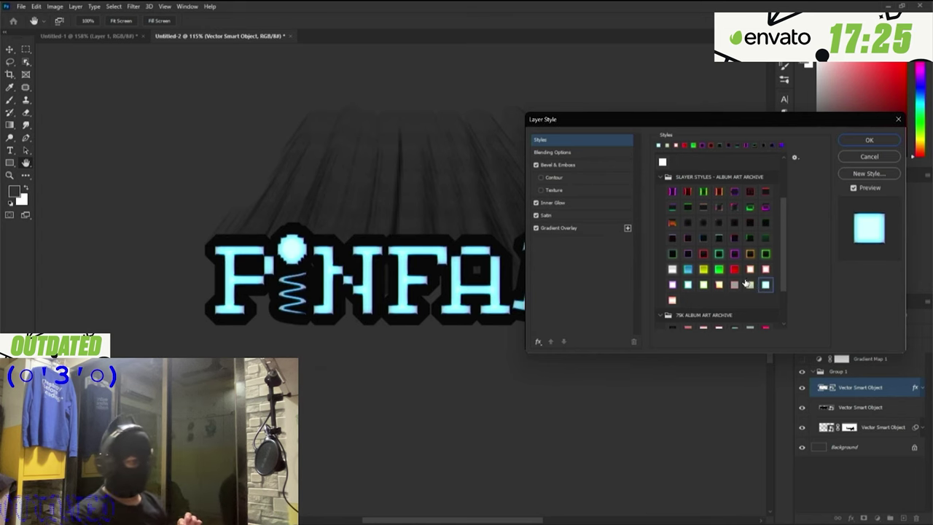
left_click(750, 269)
left_click(767, 285)
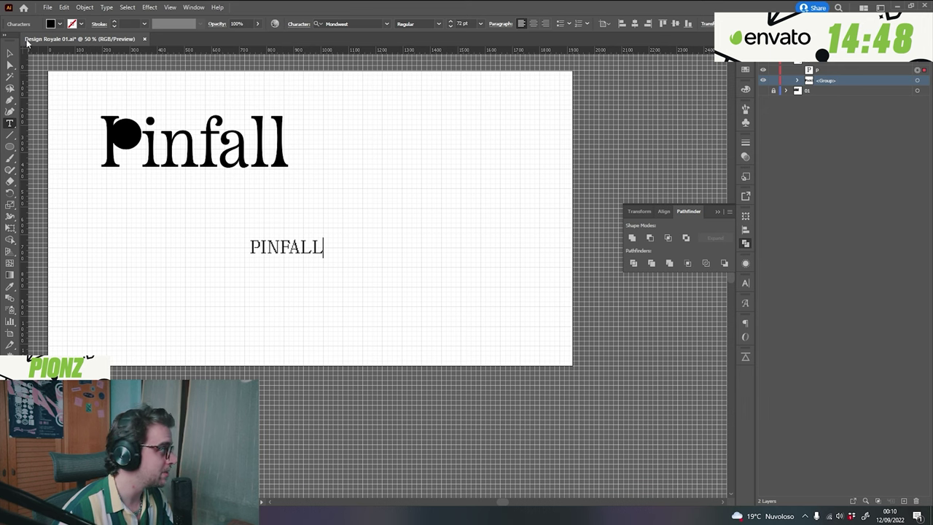
Finish the PINFALL text line below the serif wordmark and change its font to Gliker Bold.
key("Escape")
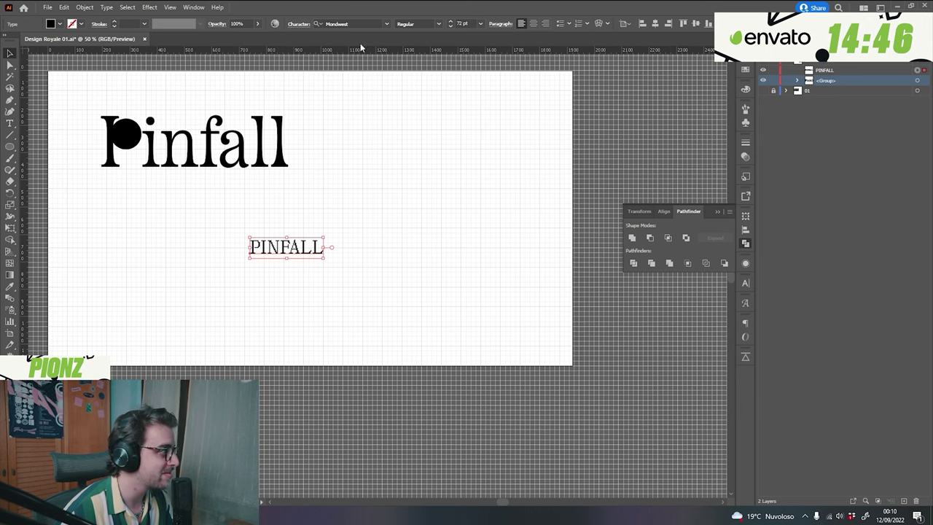
left_click(387, 24)
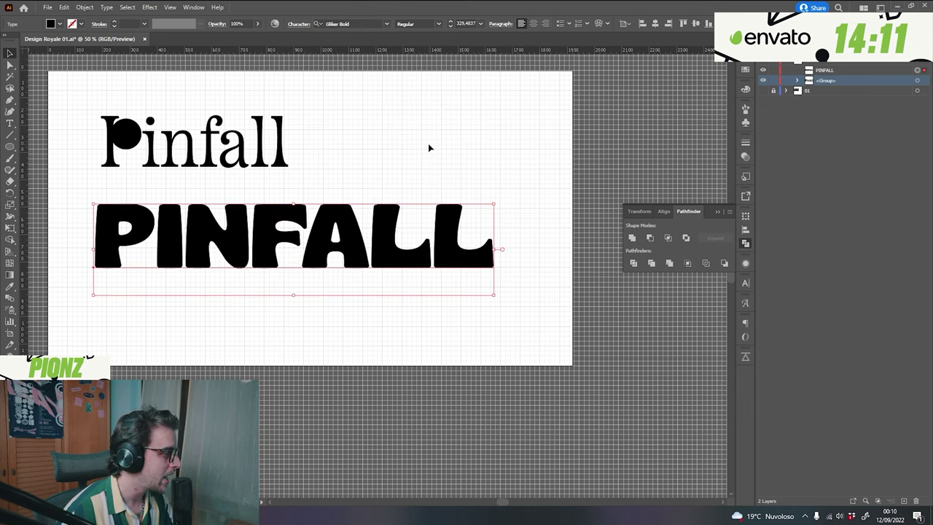
Select the bold PINFALL text below the serif wordmark and convert it to outlines.
left_click(429, 148)
left_click(427, 233)
key("ctrl+shift+o")
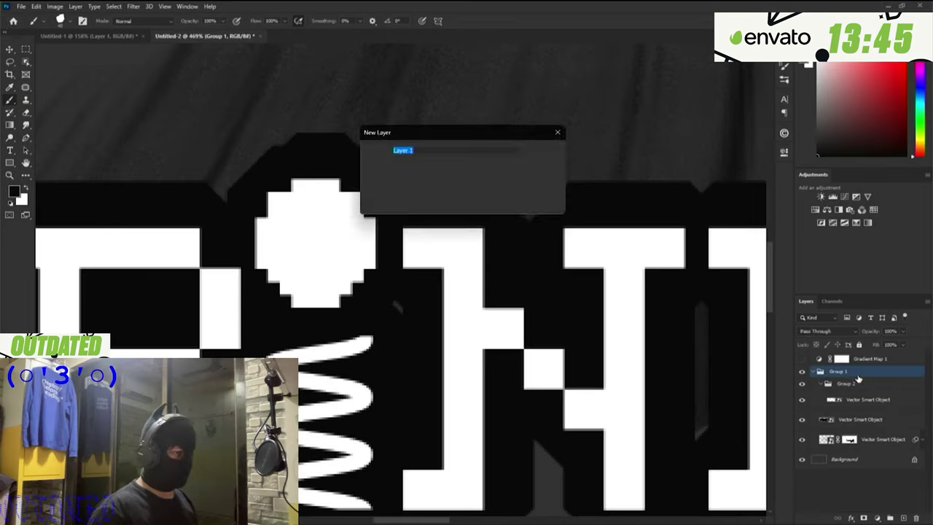
Add a new layer at the top of Group 1 and swap the foreground and background colours.
key("Return")
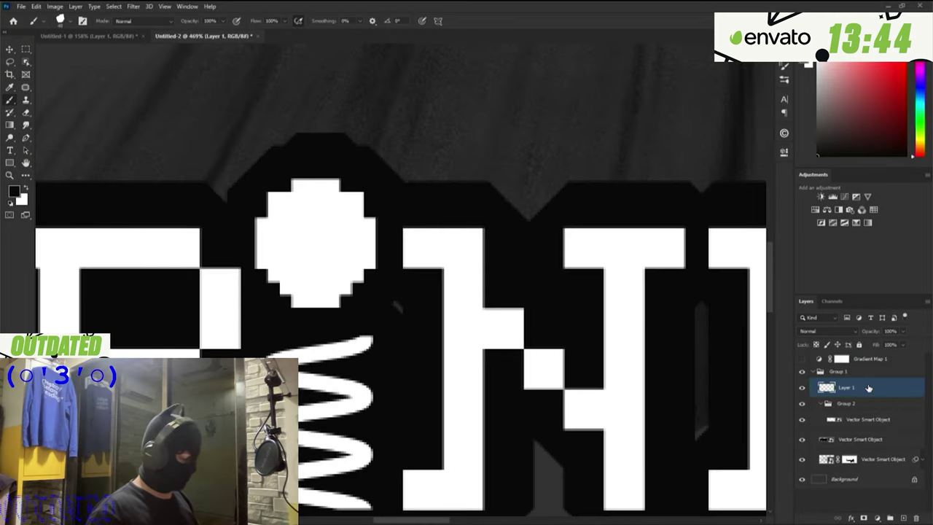
scroll(368, 229, "up", 3)
key("x")
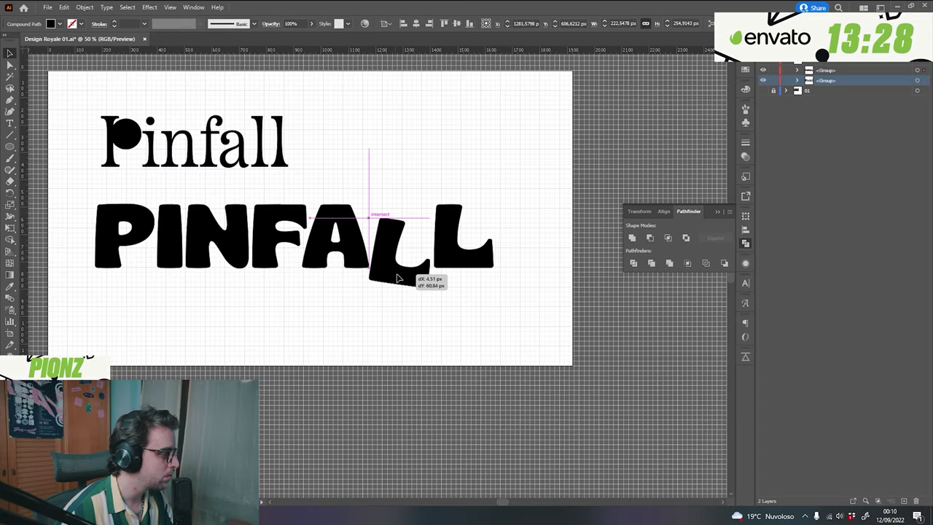
Move the tilted first L of the bold PINFALL about 61 px down and 20 px right, towards the last L.
left_click_drag(397, 271, 399, 278)
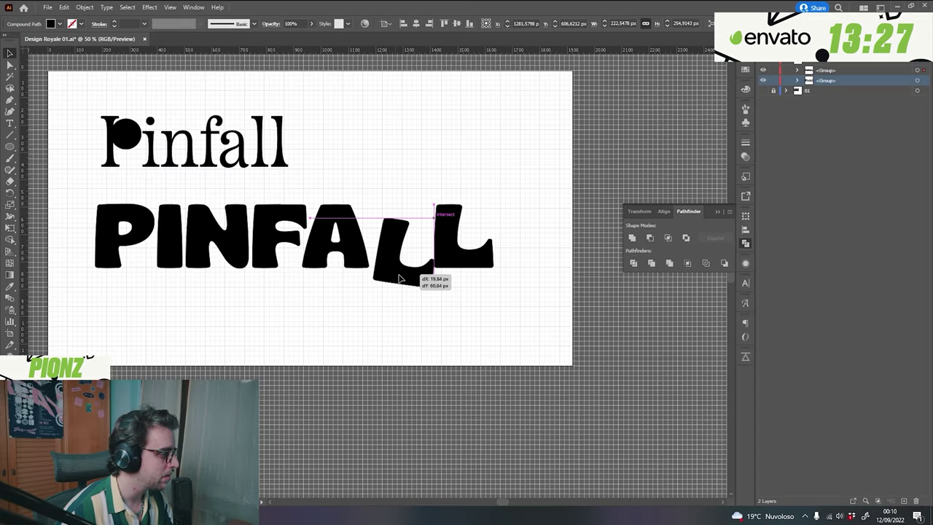
left_click(440, 264)
key("v")
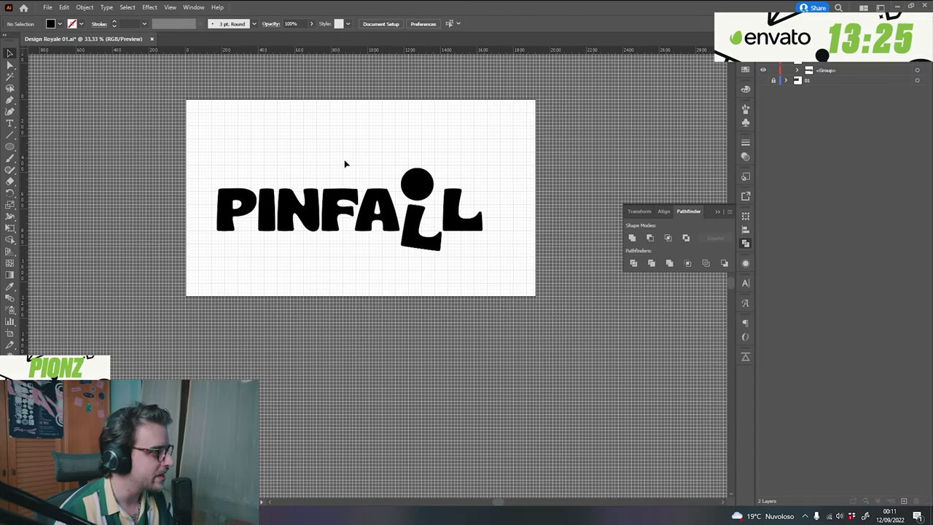
left_click(233, 193)
scroll(283, 175, "up", 2)
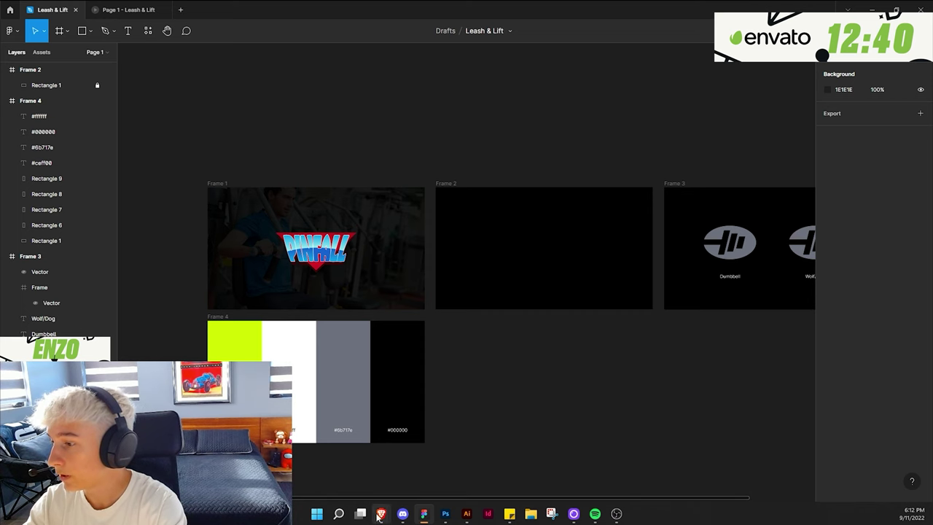
Switch from Figma to the Brave browser and open a new tab beside the old arcade logos image search.
left_click(380, 514)
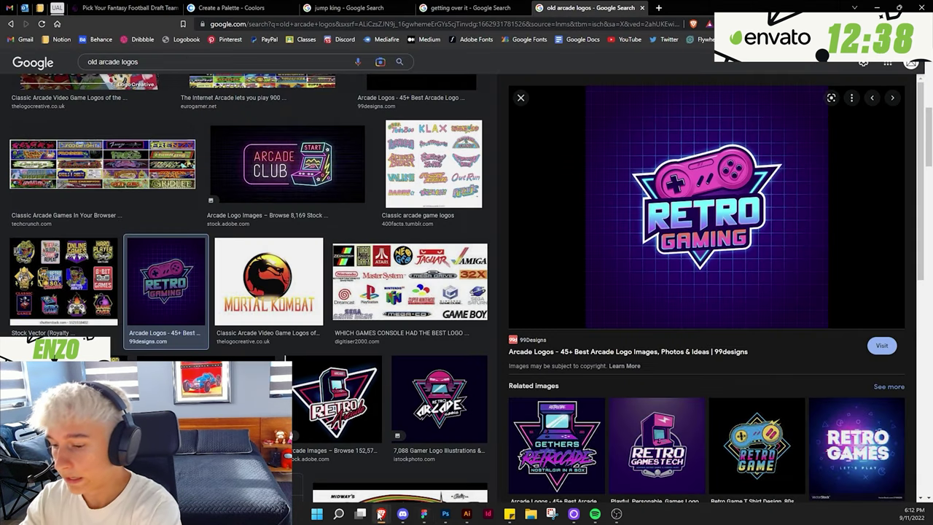
key("ctrl+t")
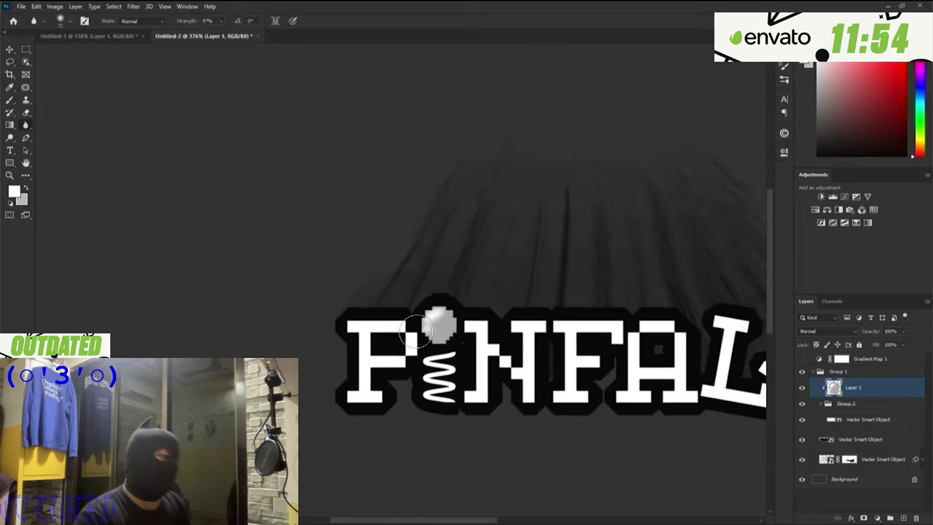
Try a short paintbrush stroke from the P's bowl into the I of the bold PINFALL lettering.
scroll(417, 330, "down", 4)
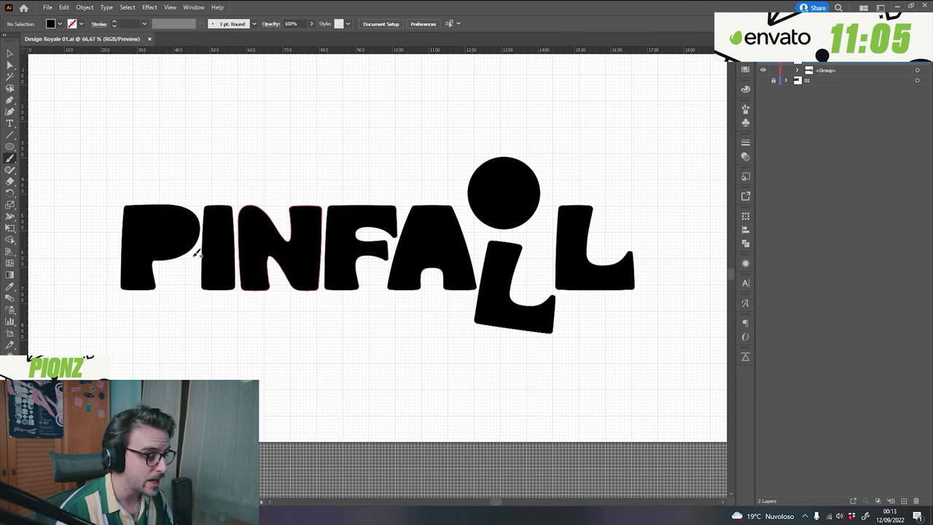
left_click_drag(196, 252, 228, 261)
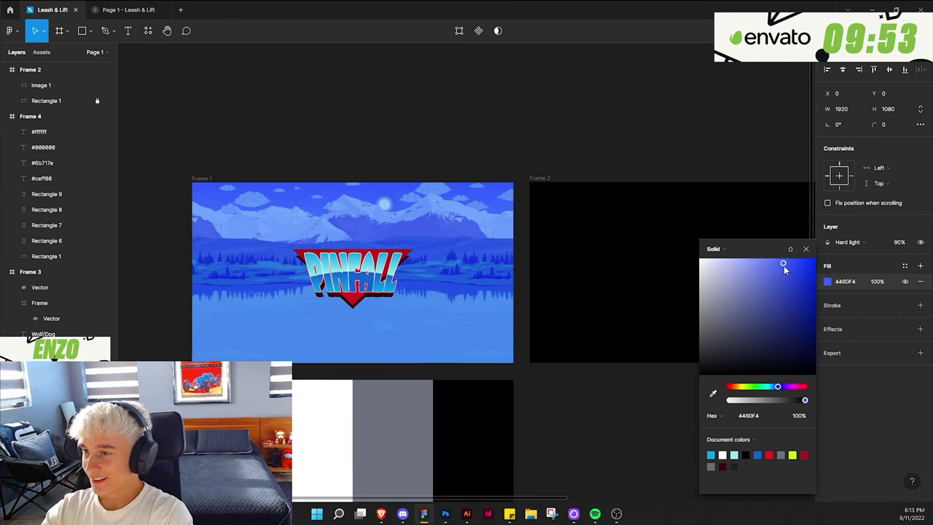
Darken the blue hard-light overlay fill on the landscape behind the PINFALL logo in Frame 1.
left_click_drag(783, 265, 787, 285)
Move the ball above the tilted L straight down about 15 px and deselect it.
left_click_drag(431, 147, 428, 154)
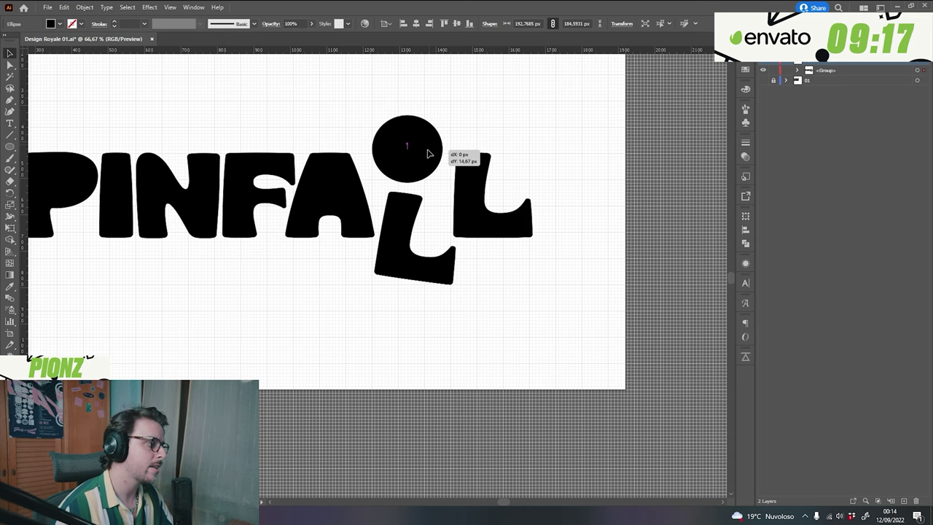
left_click(464, 131)
key("ctrl+minus")
key("ctrl+minus")
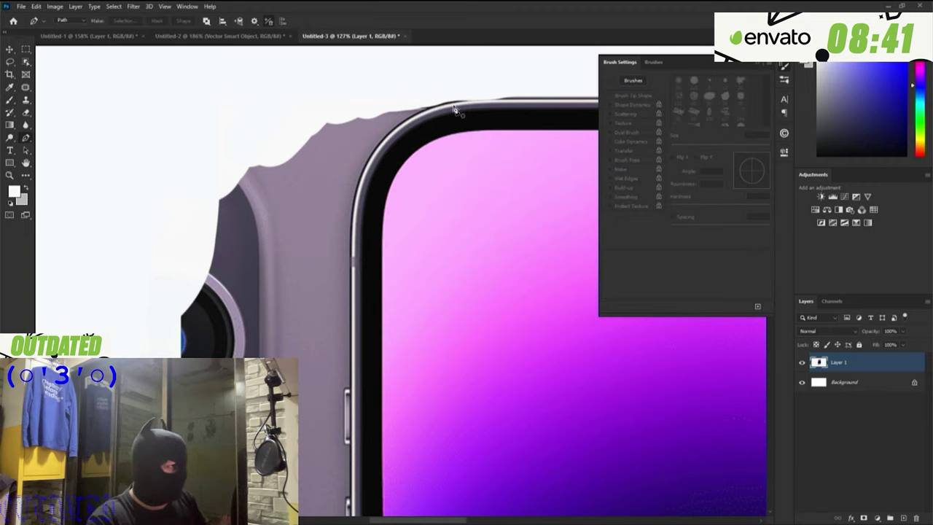
Hide the brush settings covering the phone mockup.
key("F5")
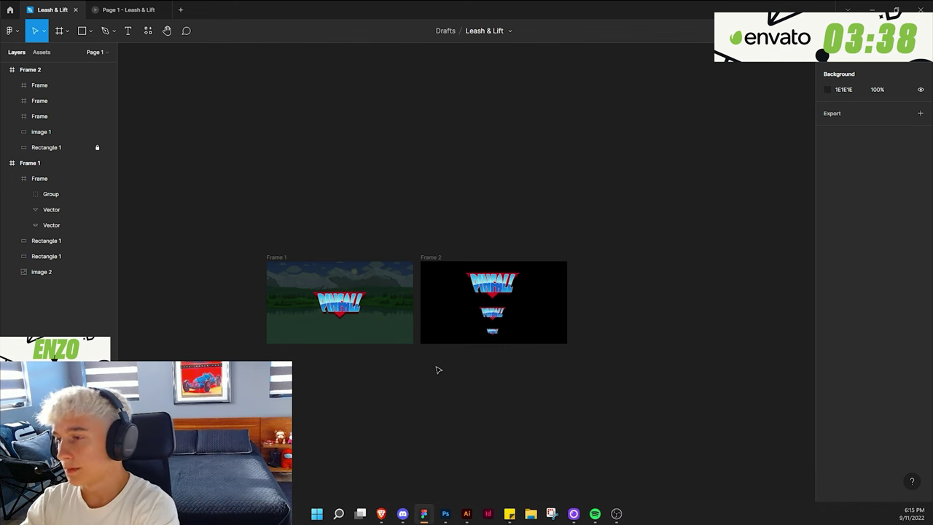
key("alt+Tab")
key("alt+Left")
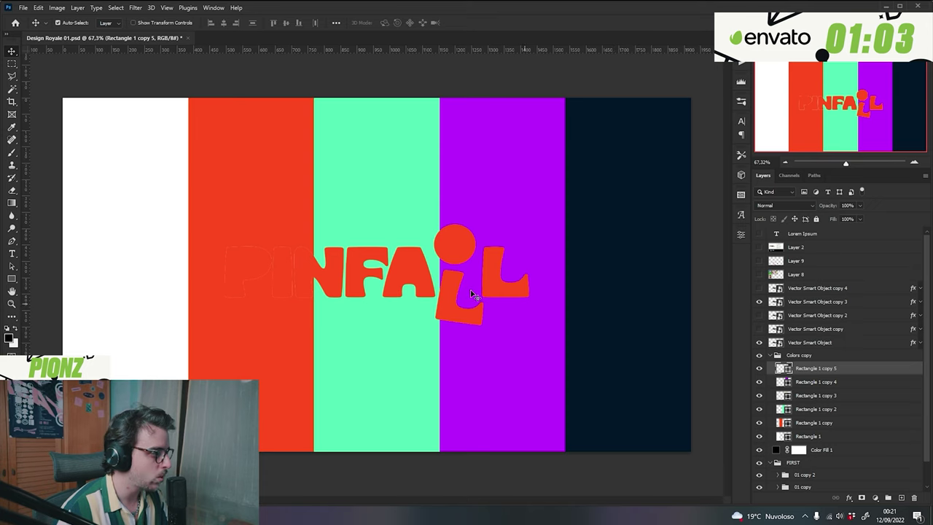
Select the red PINFALL wordmark lying over the colour stripes.
left_click(460, 288)
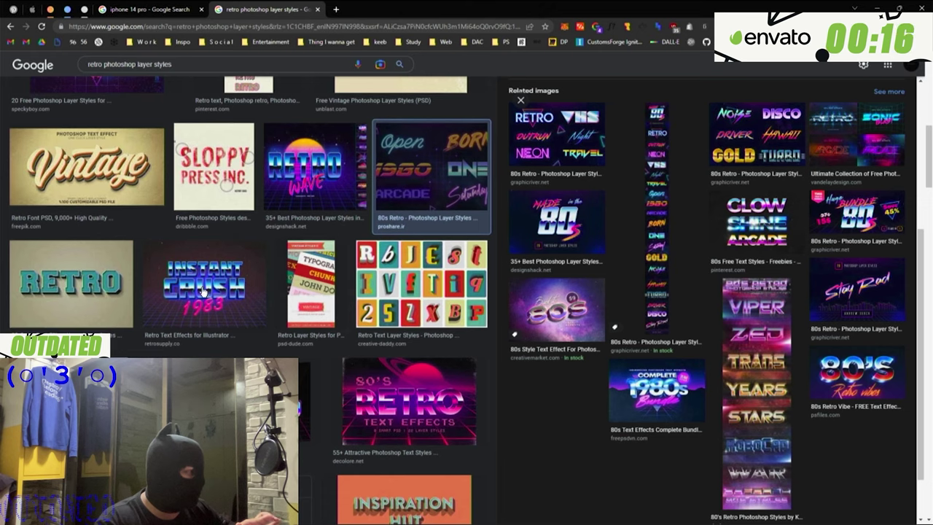
Open the Instant Crush 1983 image from the retro Photoshop layer styles search for a closer look.
left_click(209, 290)
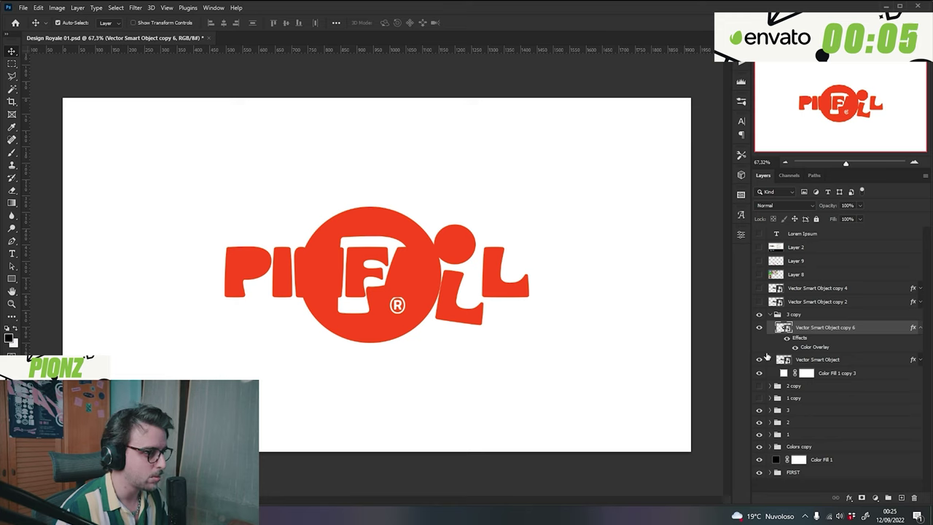
Select the PINFALL wordmark layer under the P ball mark, and switch on visibility of the 2 copy and 3 copy groups.
left_click(838, 360)
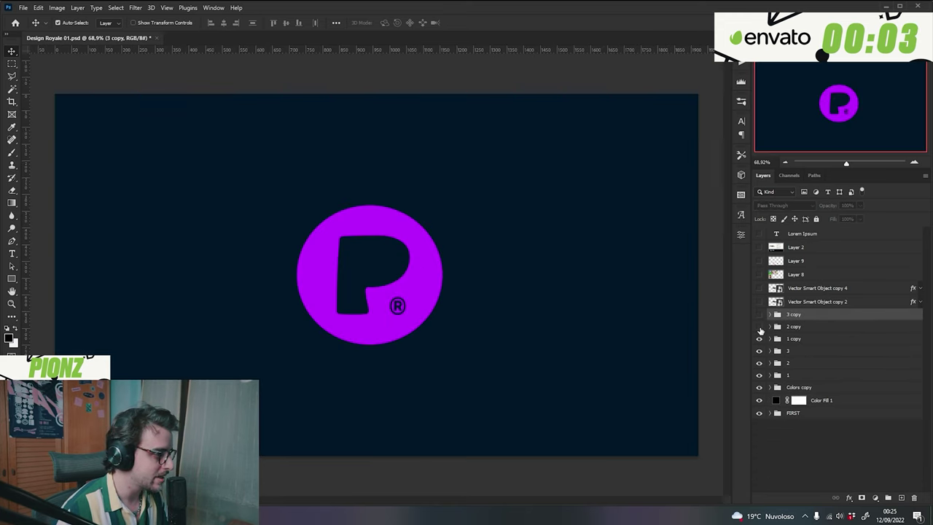
left_click(758, 327)
left_click(758, 314)
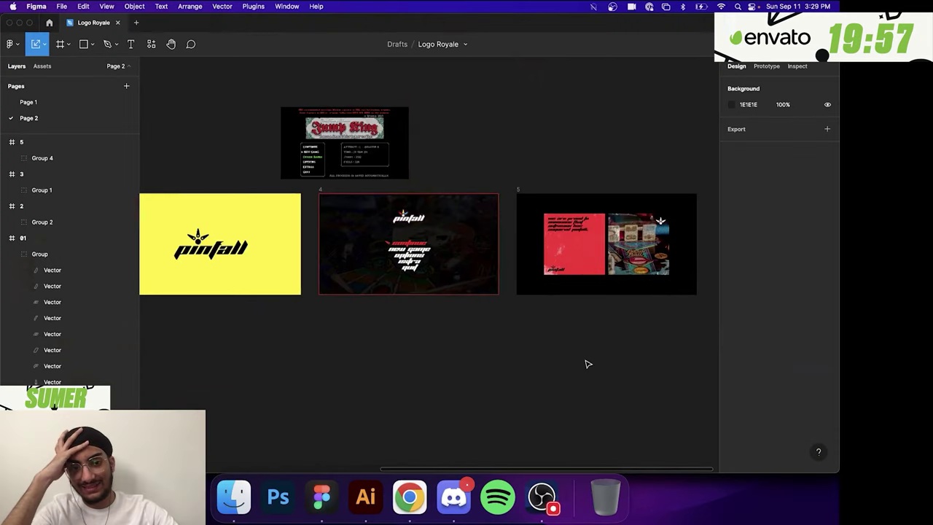
scroll(585, 363, "up", 3)
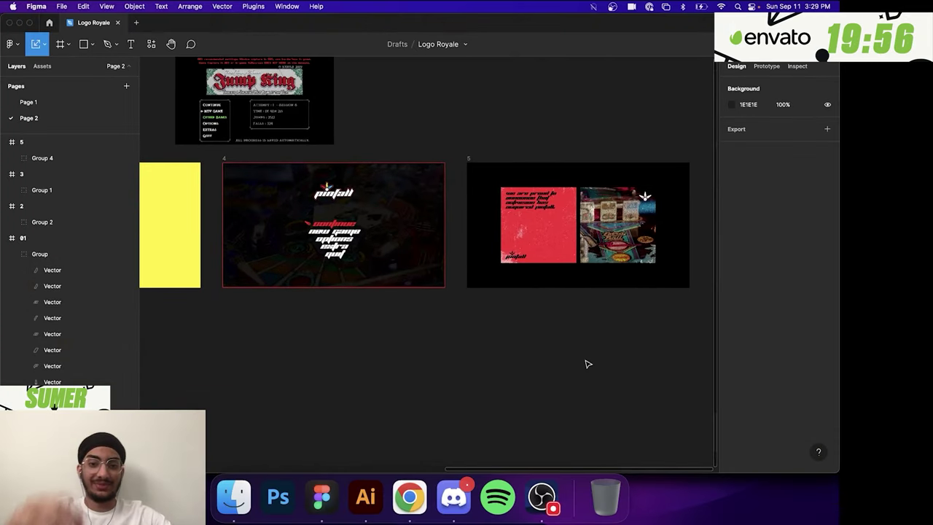
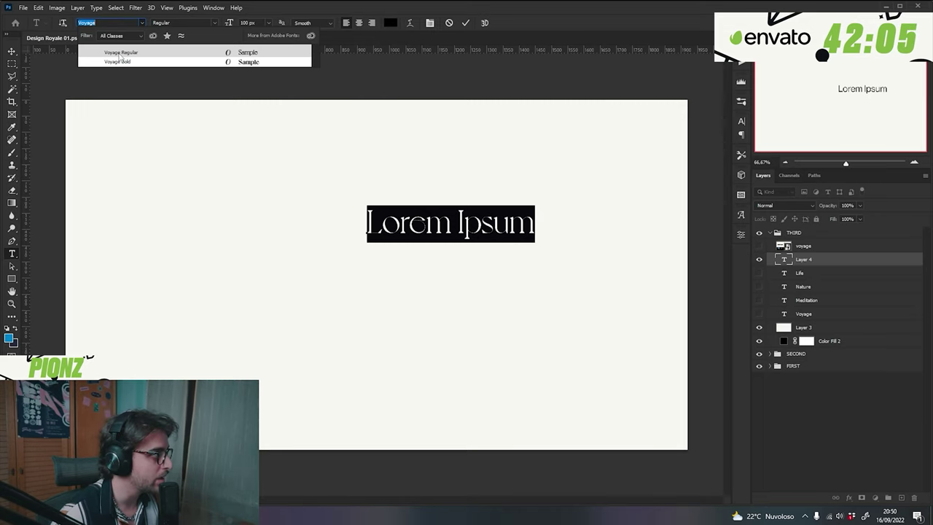
Set the Lorem Ipsum text to Voyage Regular, commit it, and move it to the middle of the canvas.
left_click(120, 53)
key("ctrl+Return")
key("v")
left_click_drag(485, 241, 410, 275)
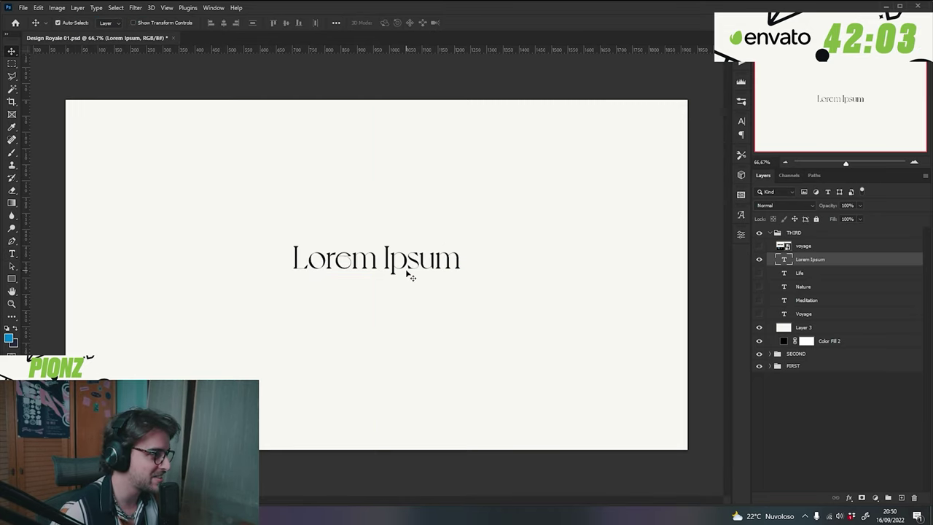
Start a free transform of the Lorem Ipsum text.
key("ctrl+t")
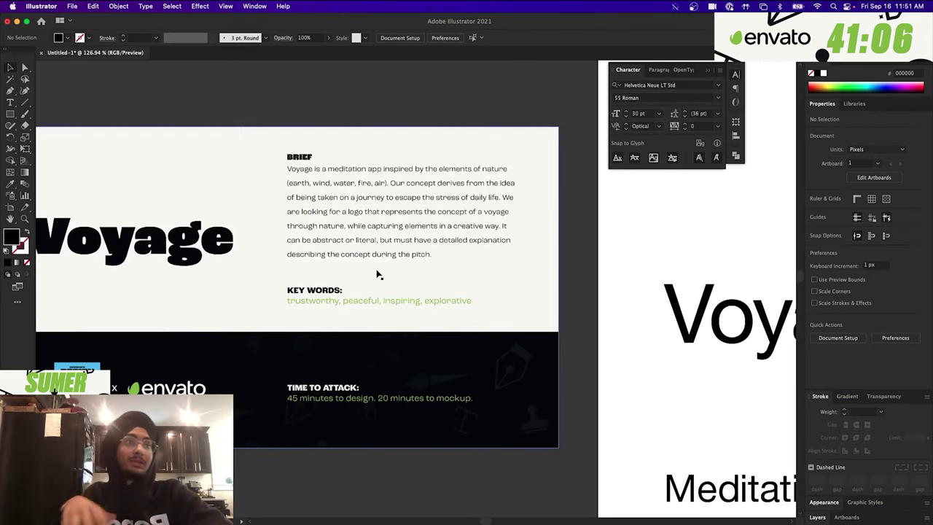
Examine the Voyage brief, its key words and its time limits beside the large Voyage title.
scroll(435, 214, "left", 2)
scroll(418, 272, "right", 5)
scroll(418, 273, "down", 2)
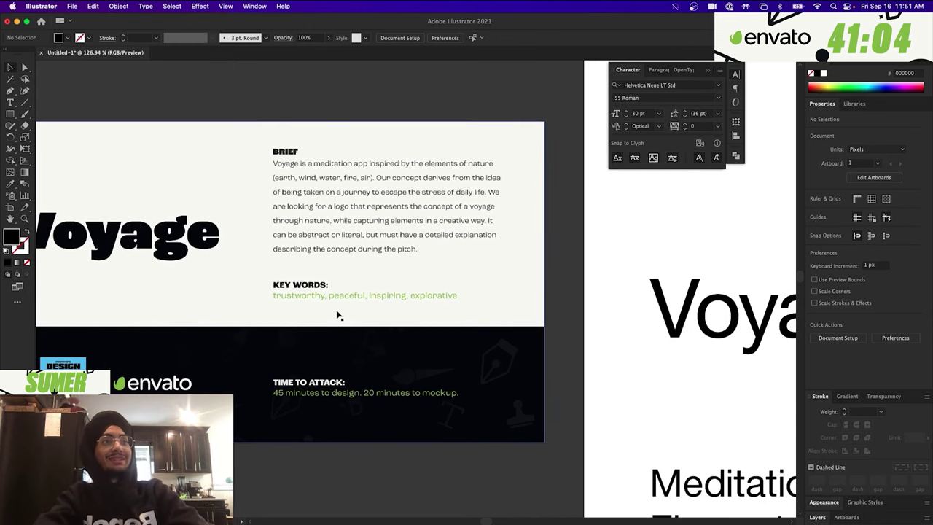
scroll(337, 314, "down", 5)
scroll(256, 298, "up", 6)
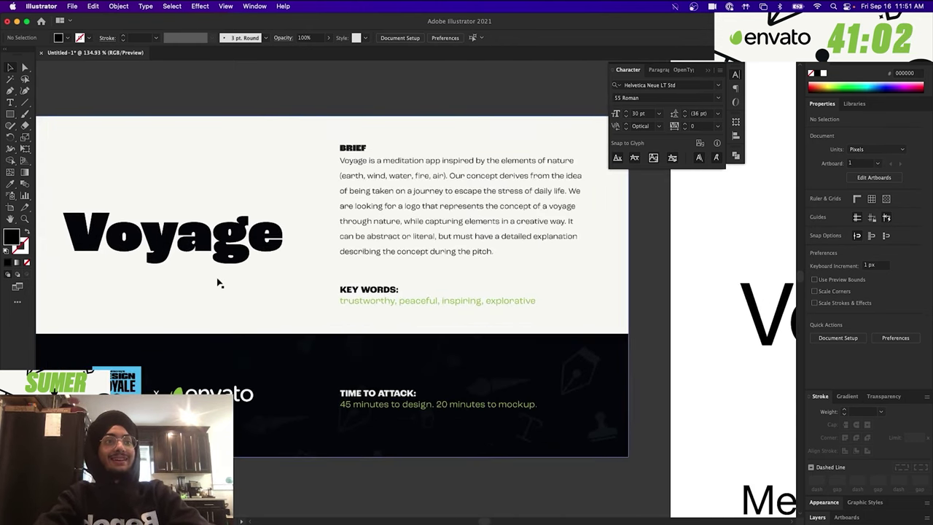
scroll(219, 281, "down", 1)
scroll(298, 282, "right", 4)
scroll(296, 279, "left", 5)
scroll(219, 357, "up", 1)
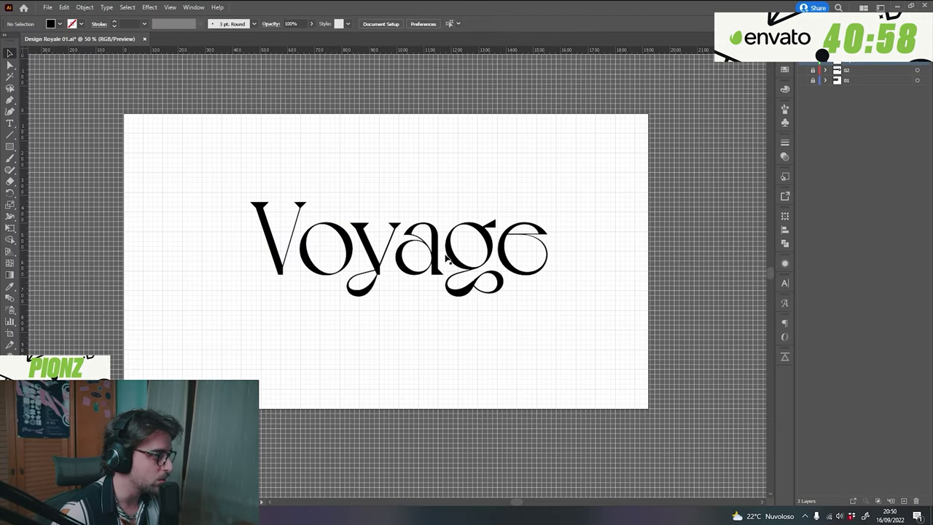
Move the serif Voyage wordmark slightly left on the artboard.
mouse_move(447, 260)
left_mouse_down()
mouse_move(425, 269)
mouse_move(431, 262)
left_mouse_up()
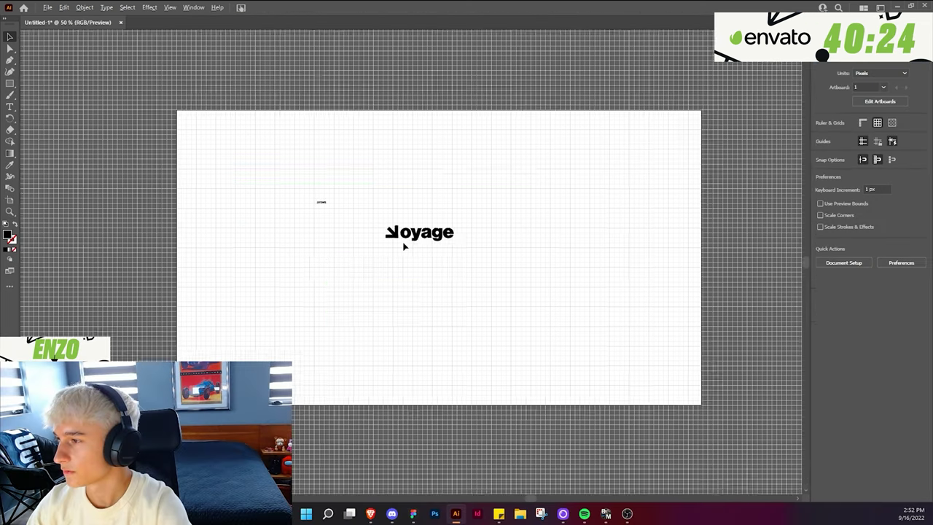
scroll(408, 243, "up", 3)
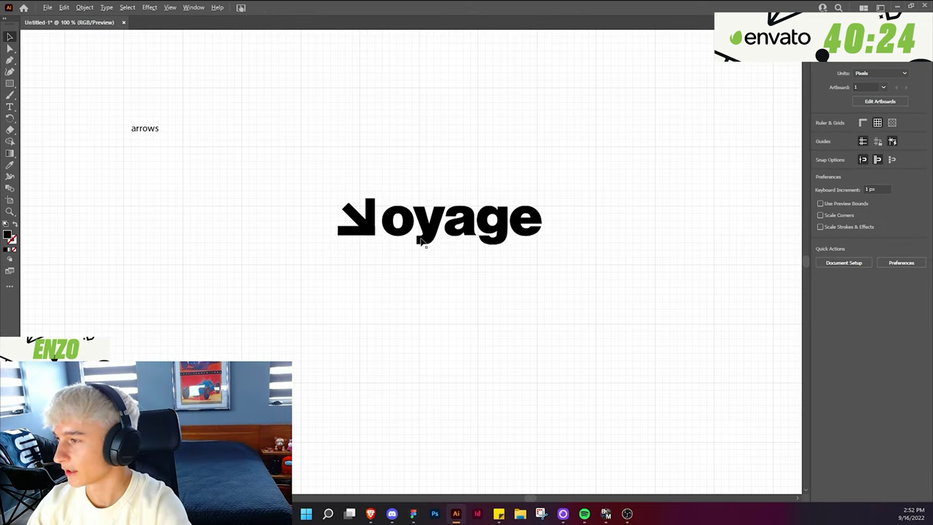
scroll(419, 250, "up", 3)
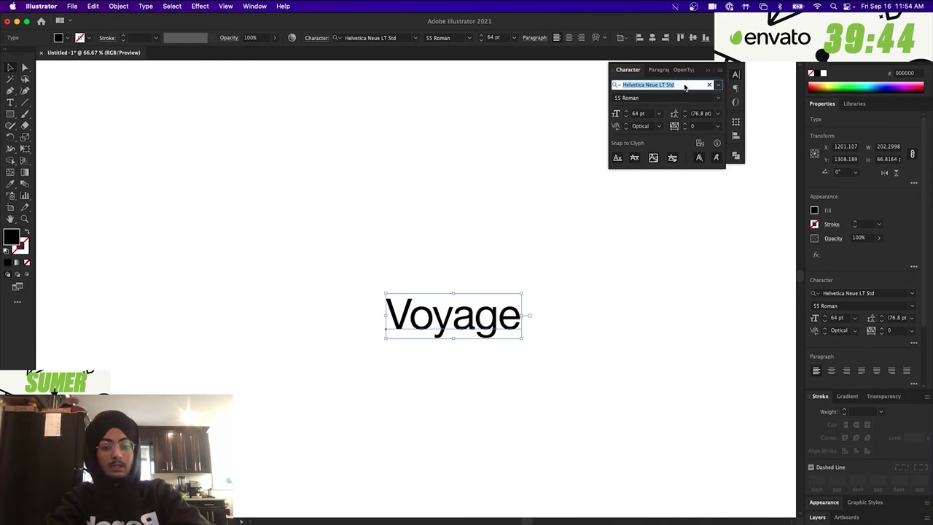
Set the Voyage text to the MessinaSans-Regular font.
type("messi")
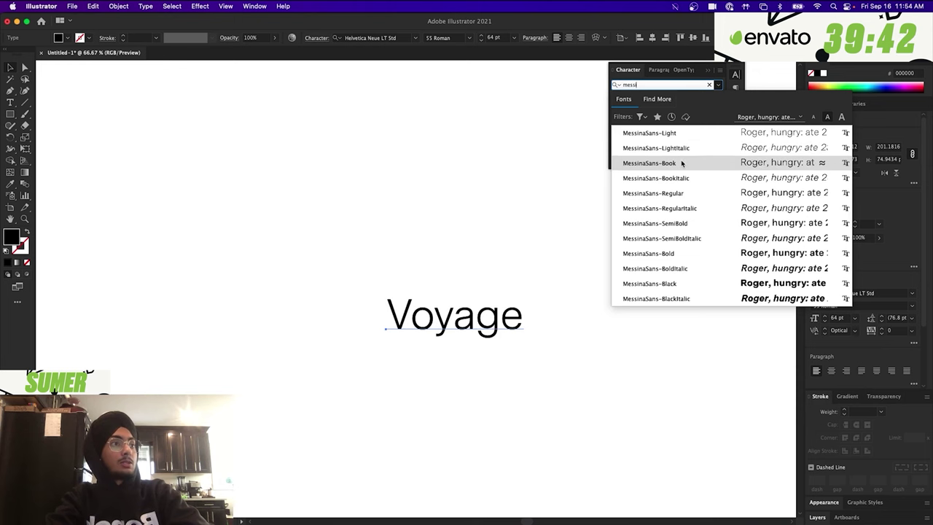
left_click(672, 193)
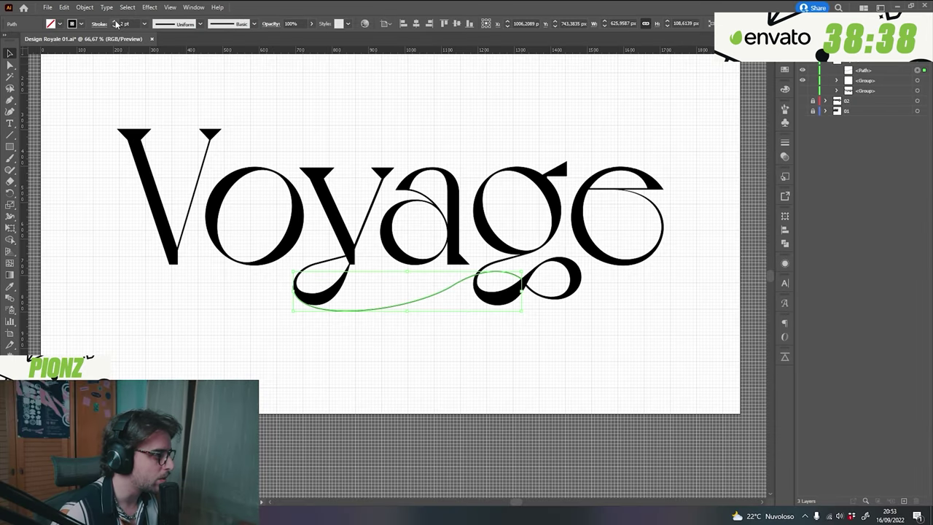
Increase the stroke weight of the curve joining the tails of the y and the g, and deselect it.
left_click(115, 22)
left_click(377, 87)
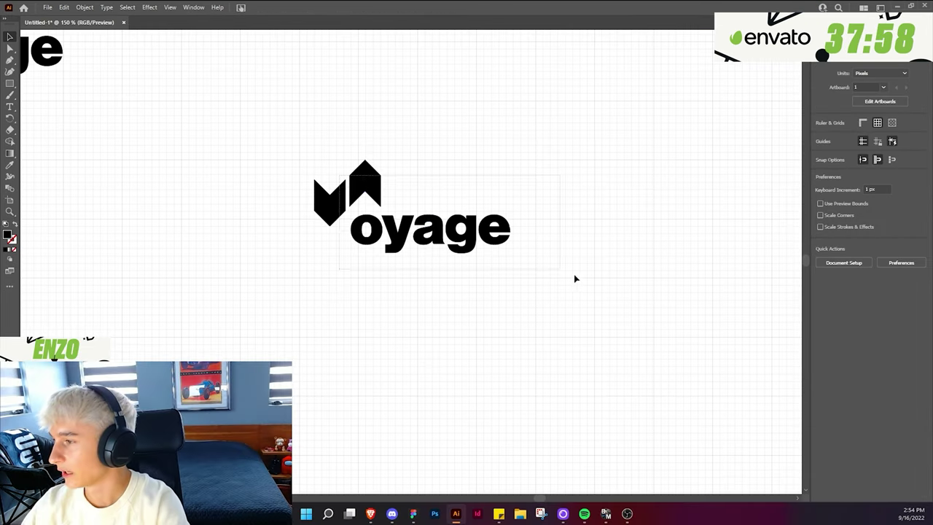
Delete the logo concept made of two chevron arrows and the oyage lettering.
key("ctrl+a")
key("Delete")
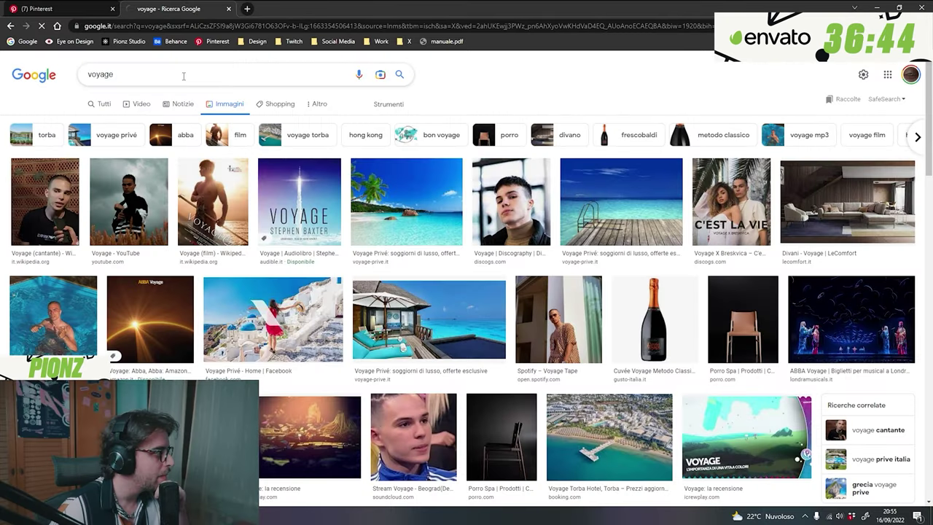
Return to the Google home page and search for "north star icon".
key("alt+Left")
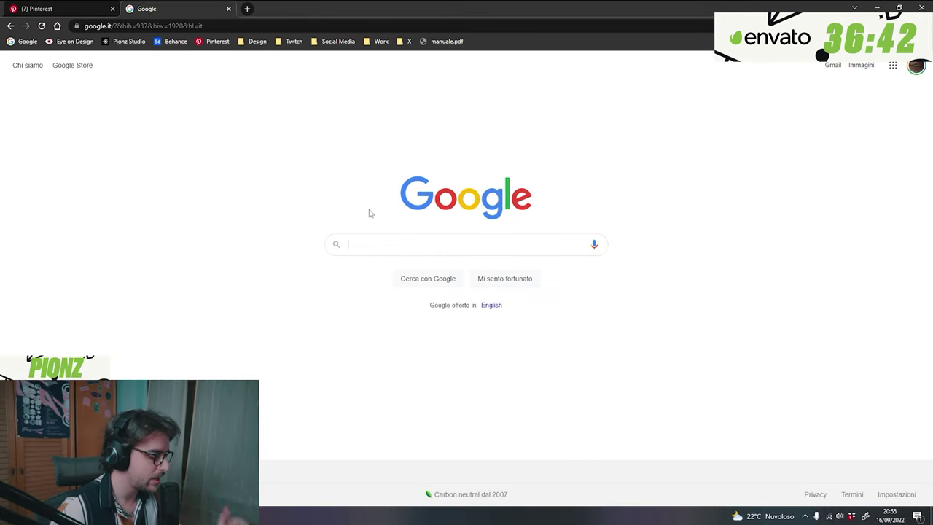
type("north star icon")
key("Return")
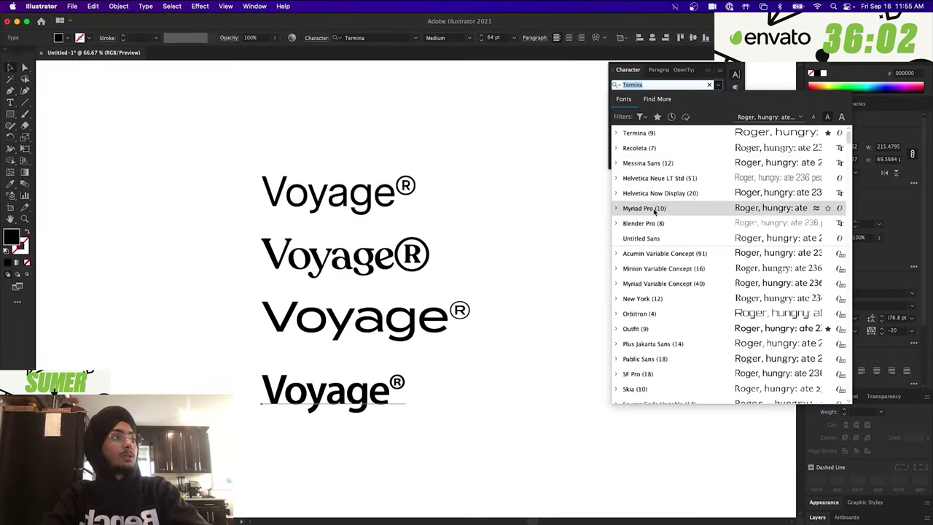
Browse the font list for another typeface for the fourth Voyage® sample.
scroll(653, 211, "down", 5)
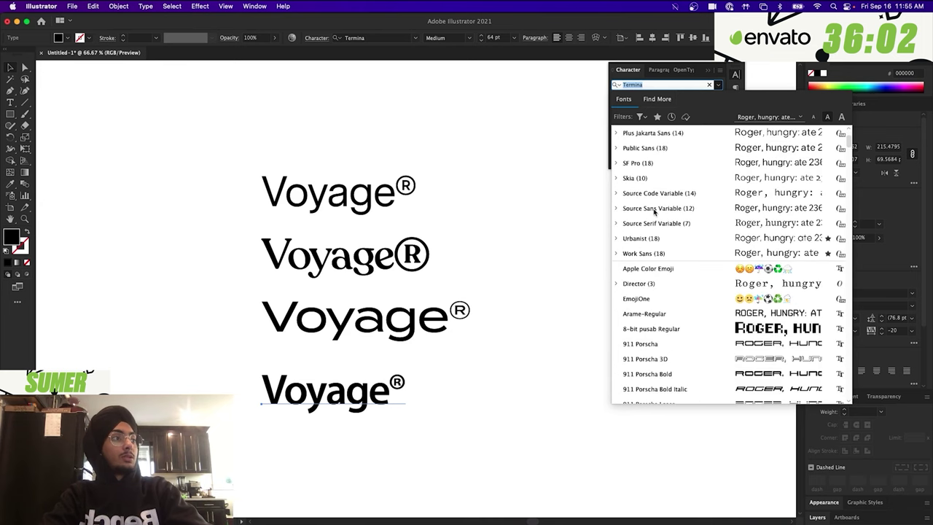
scroll(651, 313, "down", 8)
scroll(676, 384, "down", 6)
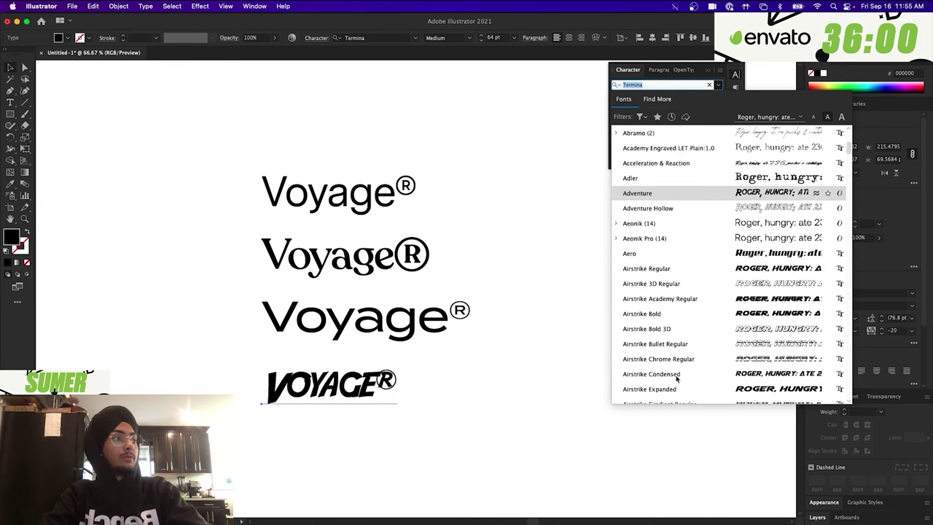
scroll(688, 276, "down", 4)
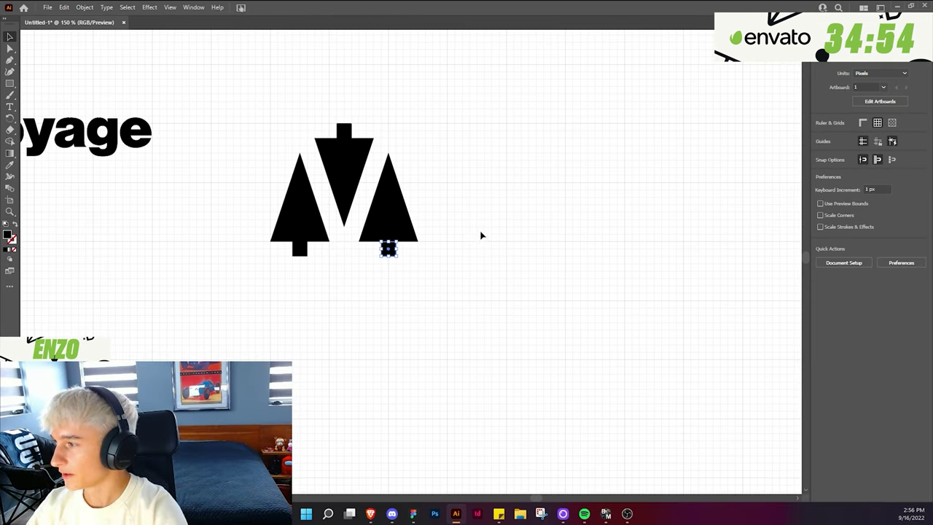
scroll(445, 279, "down", 3)
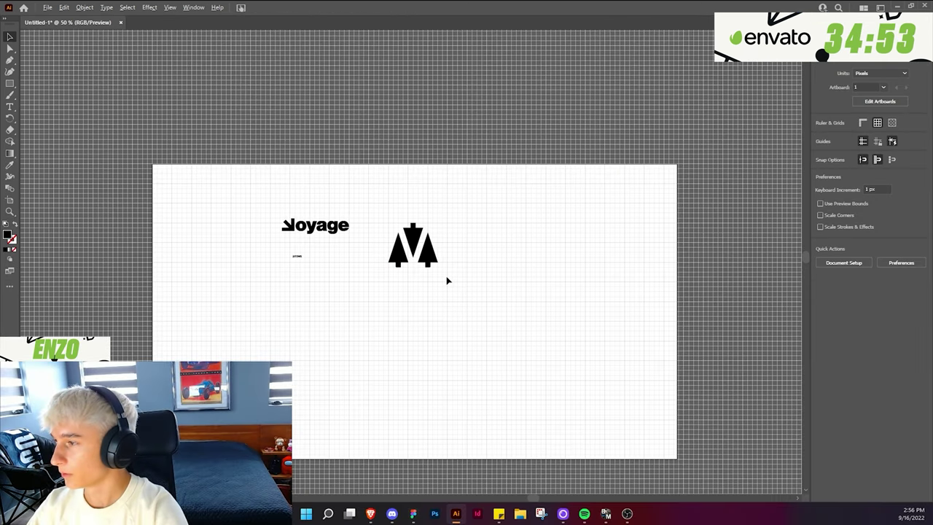
scroll(452, 277, "up", 3)
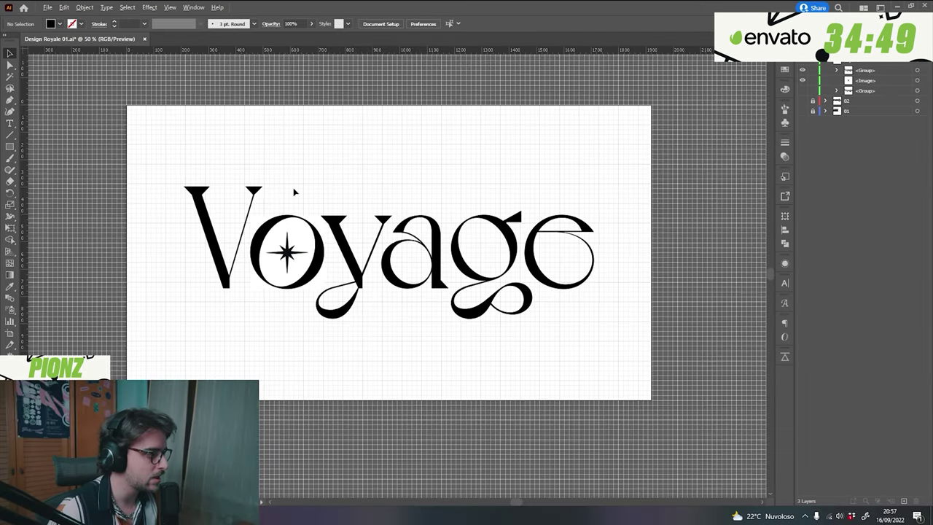
scroll(300, 193, "up", 2)
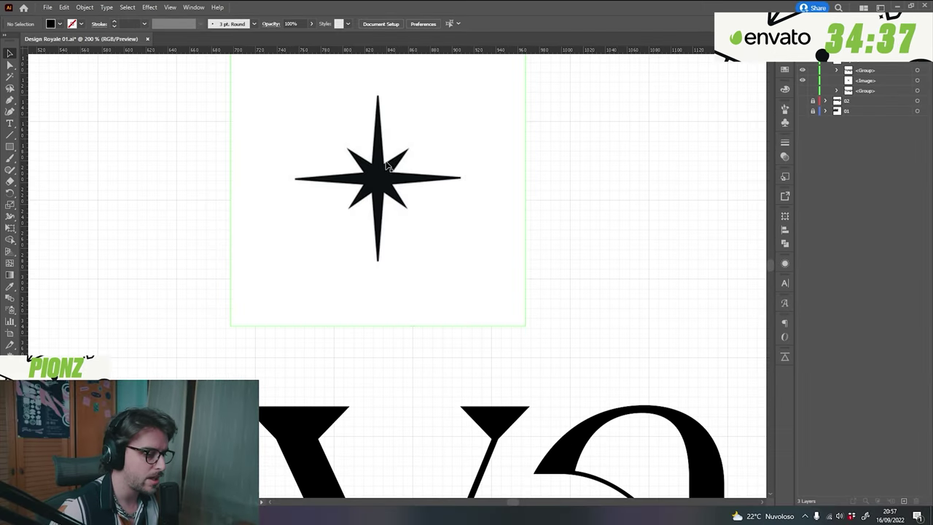
scroll(386, 167, "up", 3)
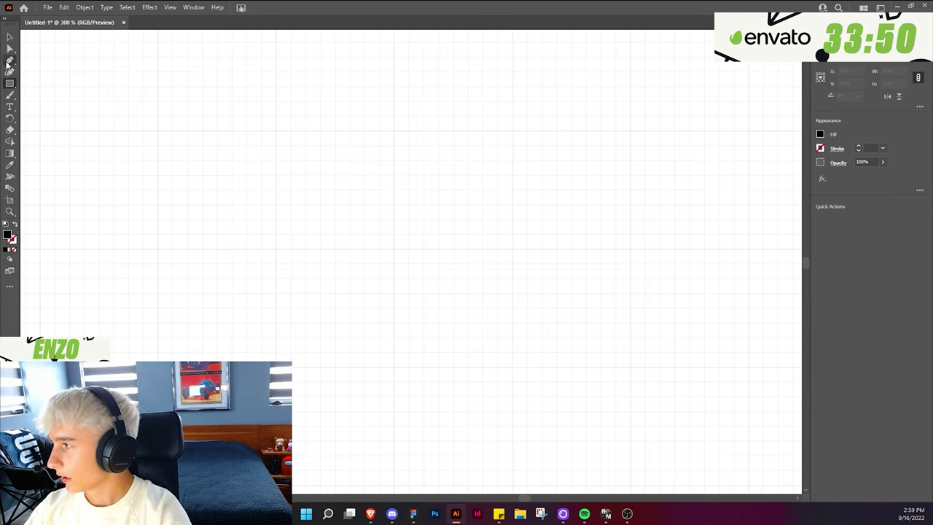
Draw a triangle with the Pen tool, one major grid square wide and half a square high.
left_click(158, 189)
left_click(217, 132)
left_click(276, 190)
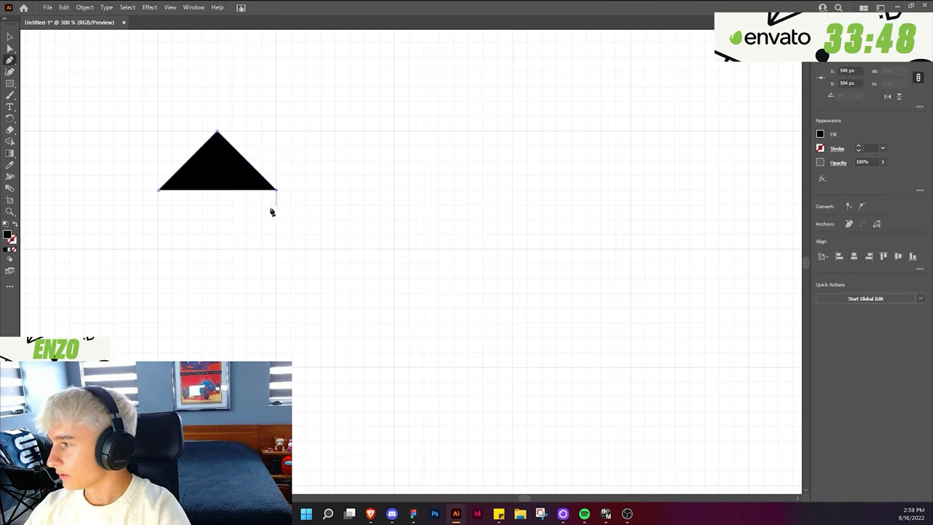
Set the triangle's fill to None, leaving the Black swatch's options unchanged.
key("v")
left_click(819, 133)
double_click(733, 168)
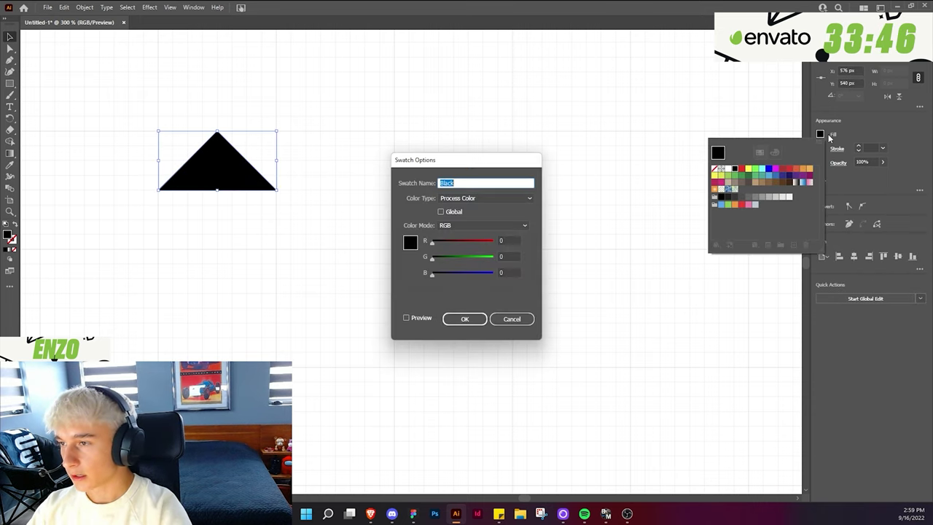
left_click(529, 320)
left_click(714, 169)
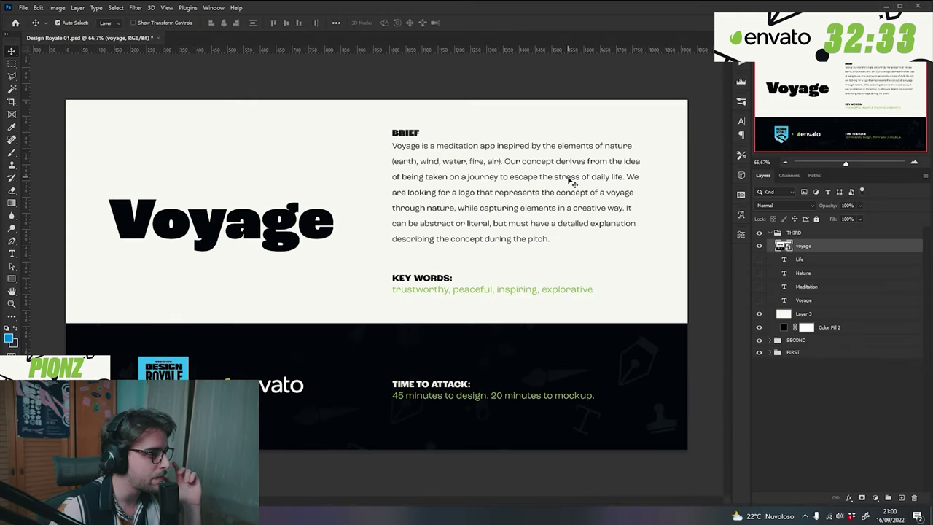
Paste the copied vector Voyage wordmark into the THIRD layer group of the Photoshop document.
key("ctrl+v")
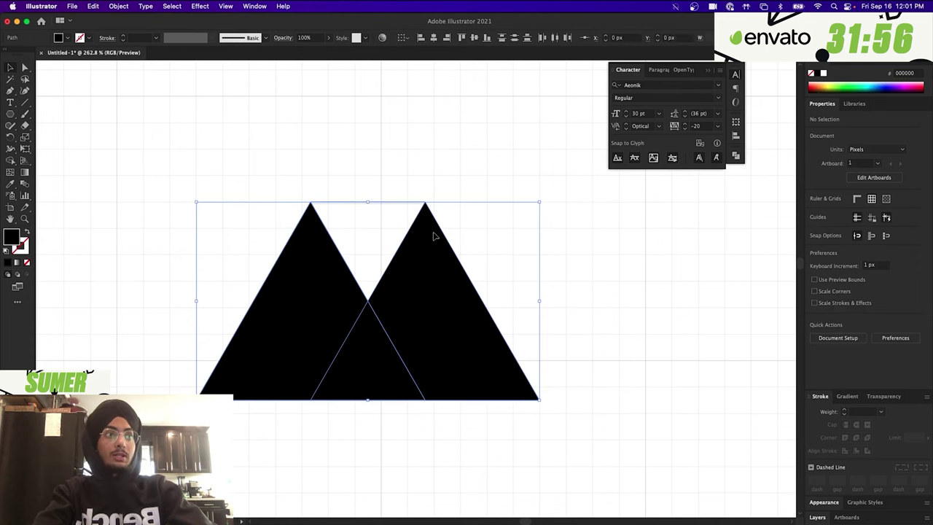
Select the inverted triangle in the gap between the two overlapping black mountain triangles.
left_click(395, 228)
left_click(470, 156)
left_click(373, 235)
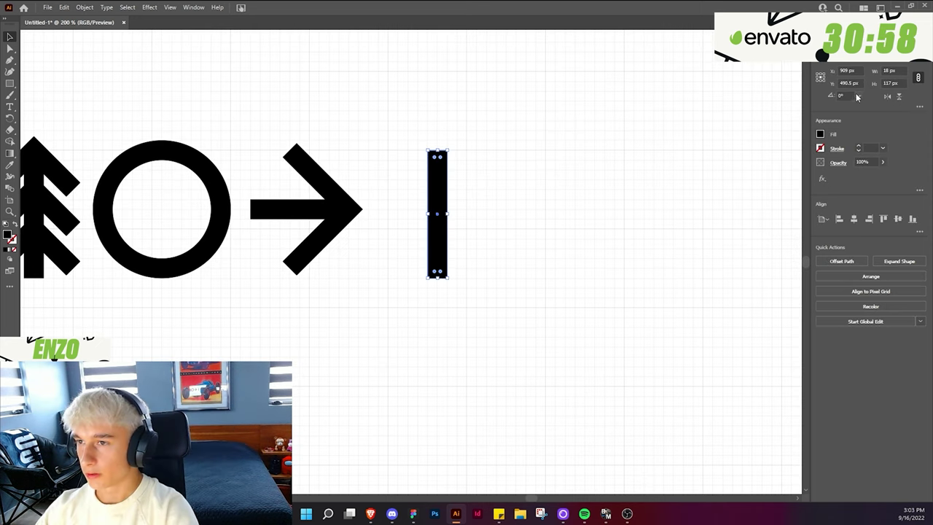
Open the preset rotation angles for the selected vertical black bar.
left_click(859, 95)
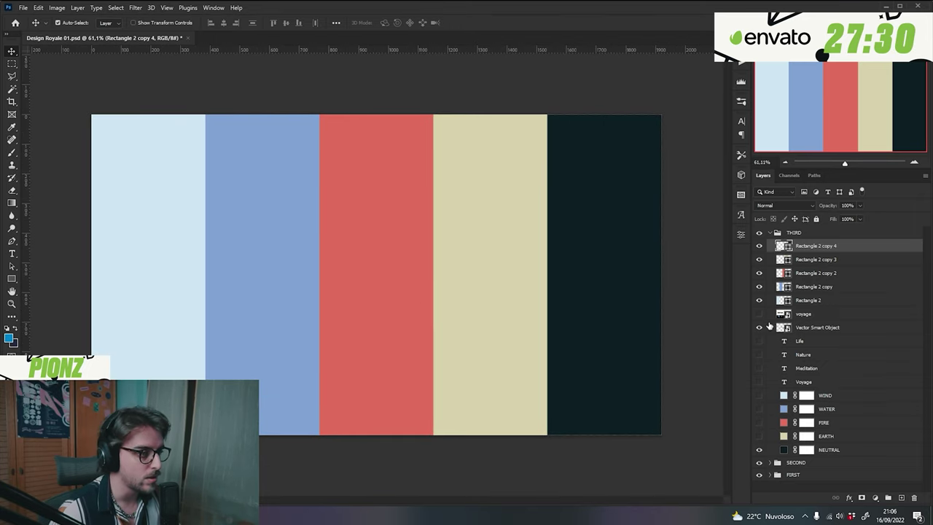
Group the five colour stripe rectangles and move the group further down the THIRD layer stack.
left_click(806, 302, "shift")
key("ctrl+g")
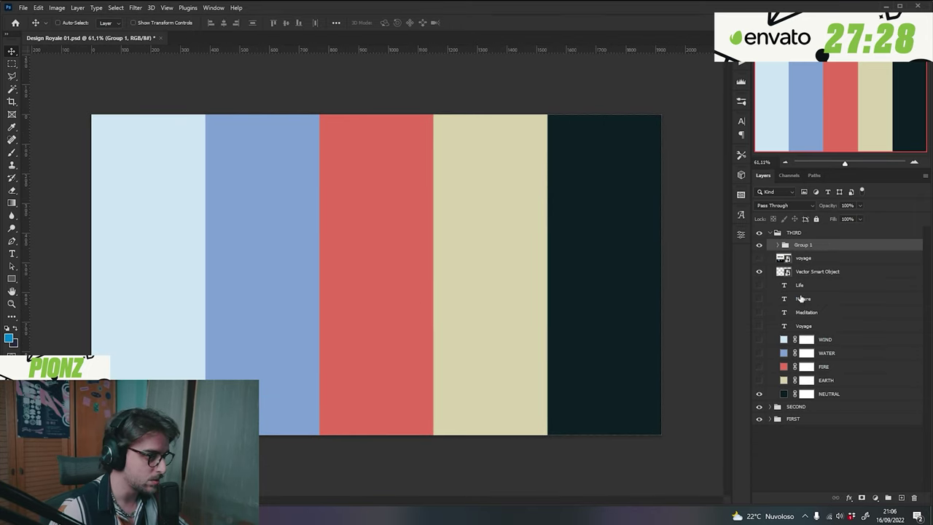
left_click_drag(809, 253, 809, 328)
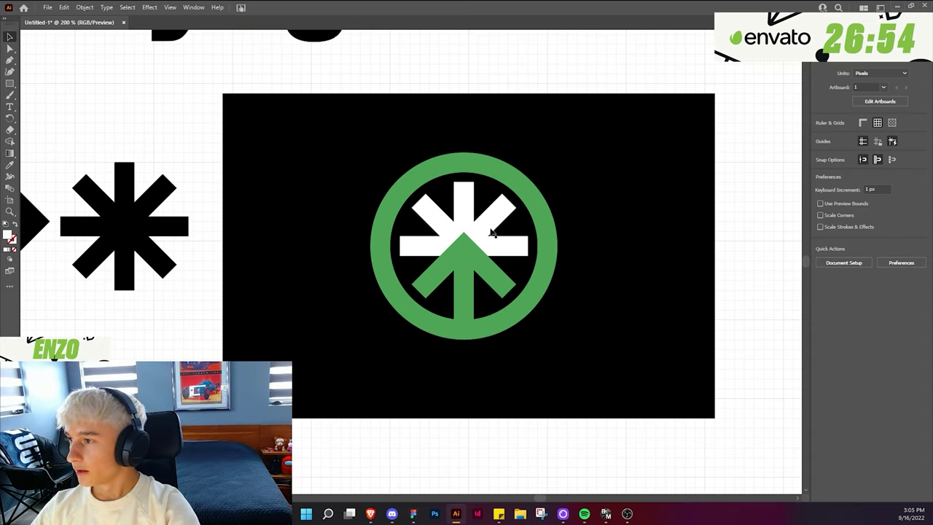
Select the white upper half of the asterisk inside the green ring.
left_click(492, 232)
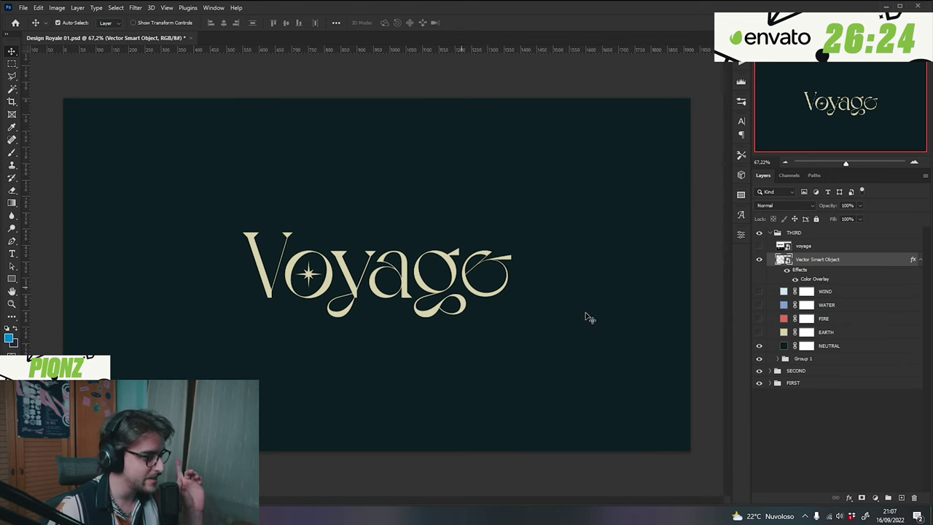
Deselect the layers and collapse the effects list of the cream Voyage wordmark layer.
left_click(822, 416)
left_click(917, 260)
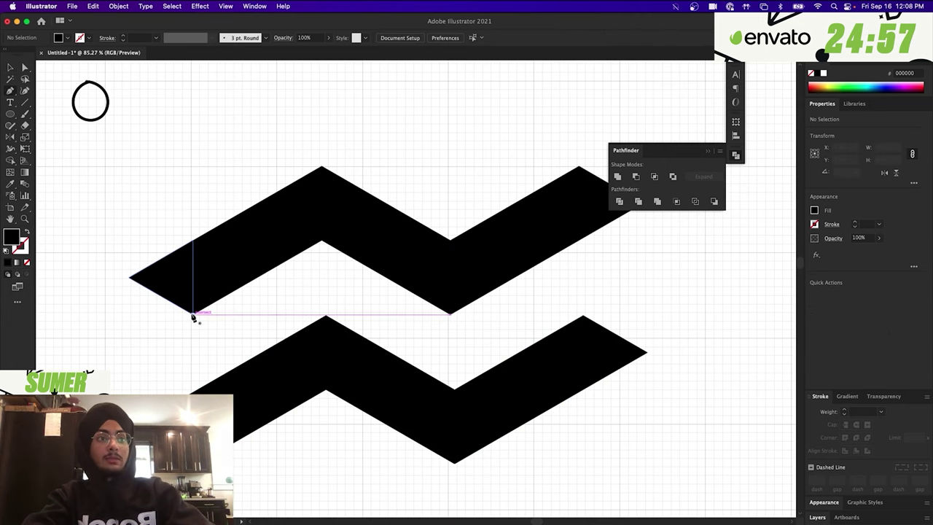
Draw a horizontal reference line along the base of the upper zigzag, switch to outline view and select the lower zigzag.
left_click(193, 317)
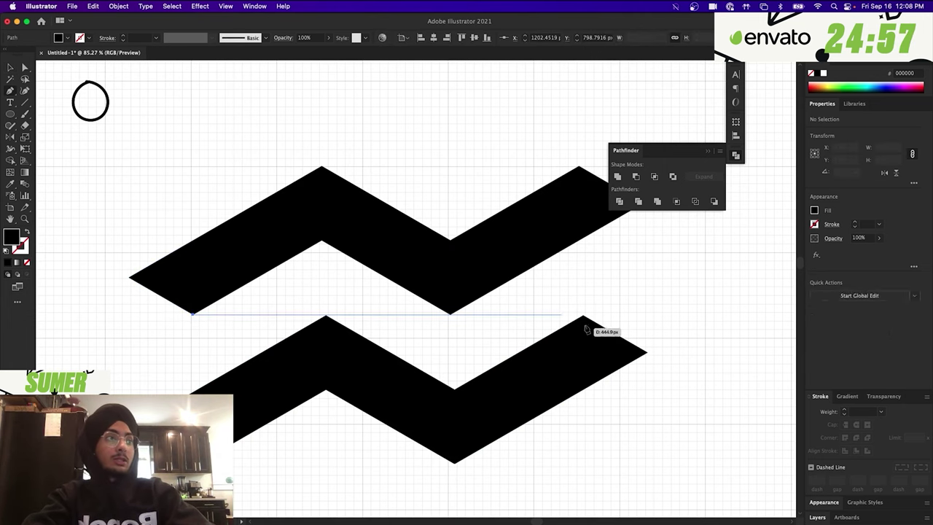
key("v")
left_click(574, 446)
key("super+y")
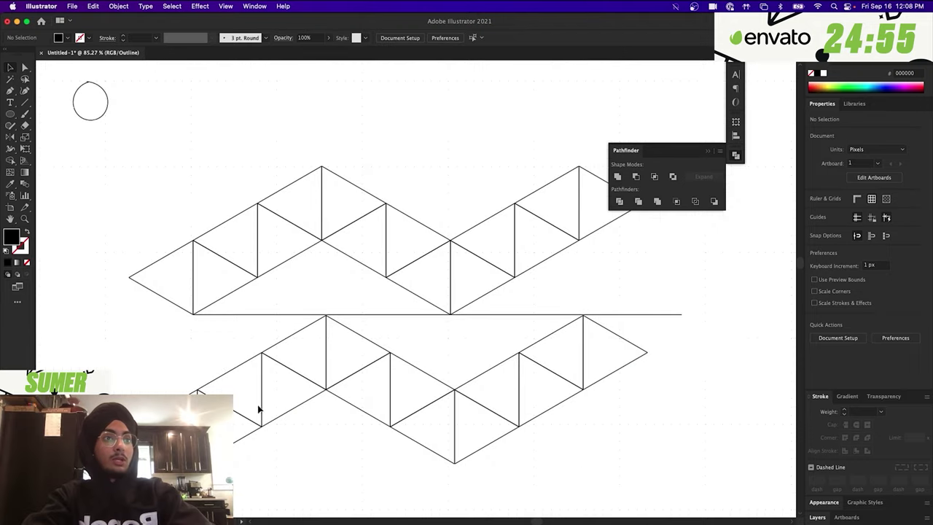
left_click_drag(649, 471, 155, 352)
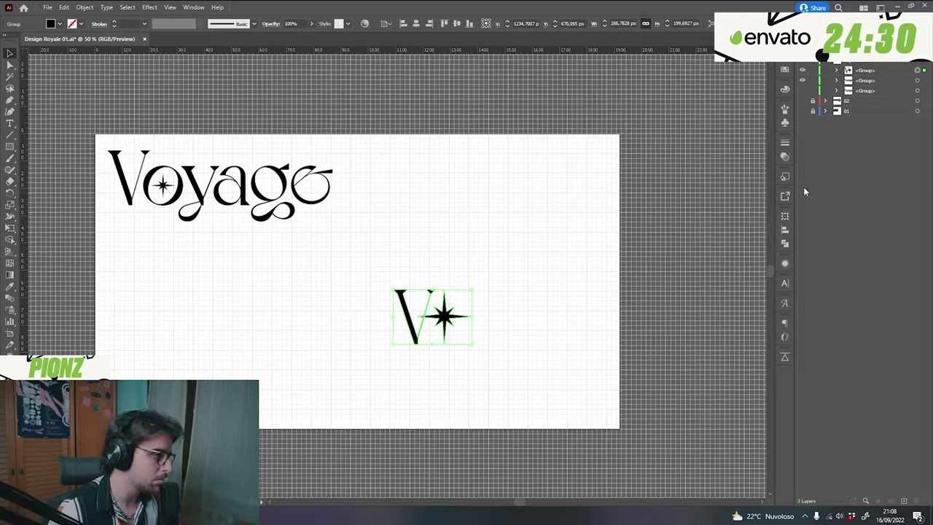
Open the name of the V and star group for editing.
double_click(874, 72)
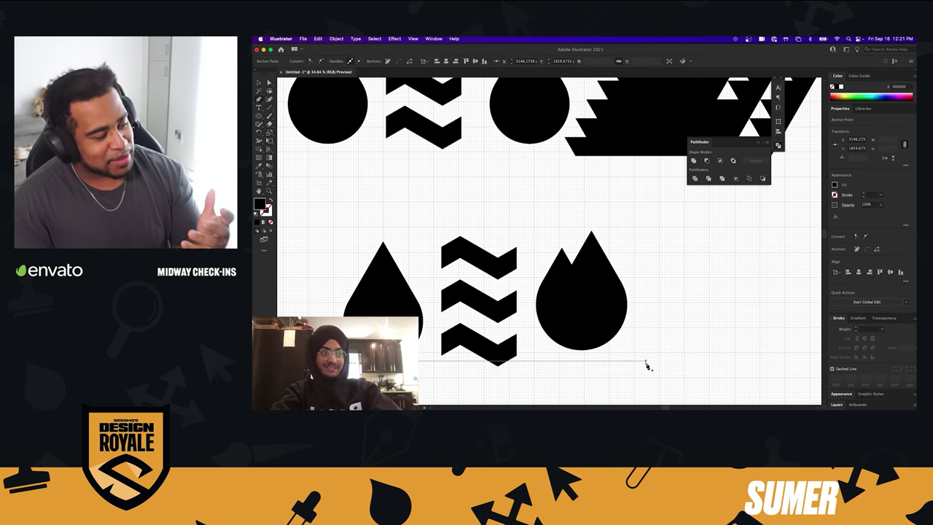
Finish a horizontal reference line level with the tip of the water drop, extending past the flame shape.
left_click(727, 264)
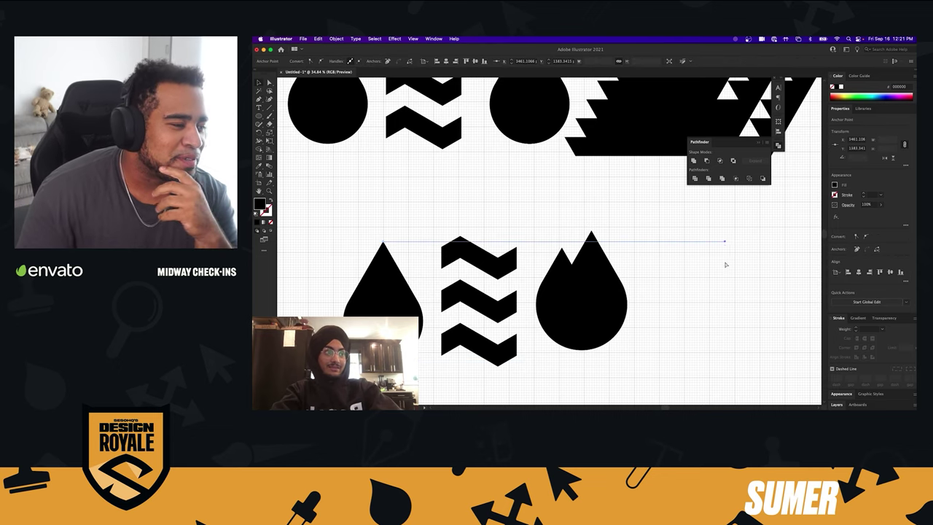
Scale the duplicate water drop beside the flame uniformly to 50%.
scroll(594, 284, "down", 3)
scroll(594, 278, "down", 2)
scroll(583, 314, "up", 3)
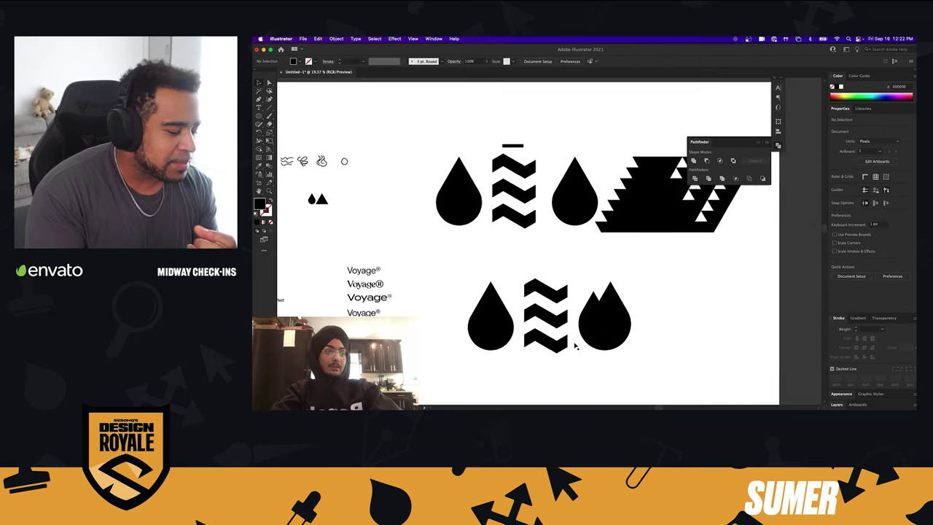
scroll(575, 347, "down", 5)
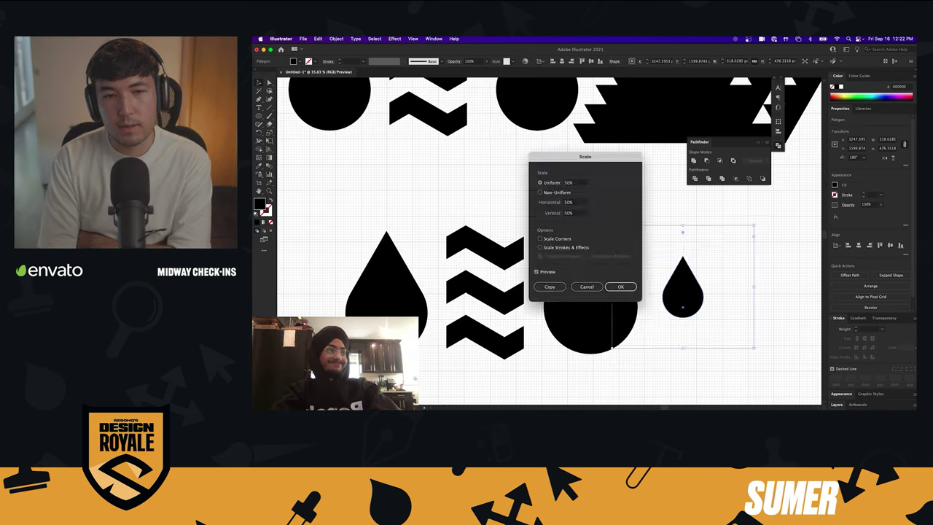
key("Return")
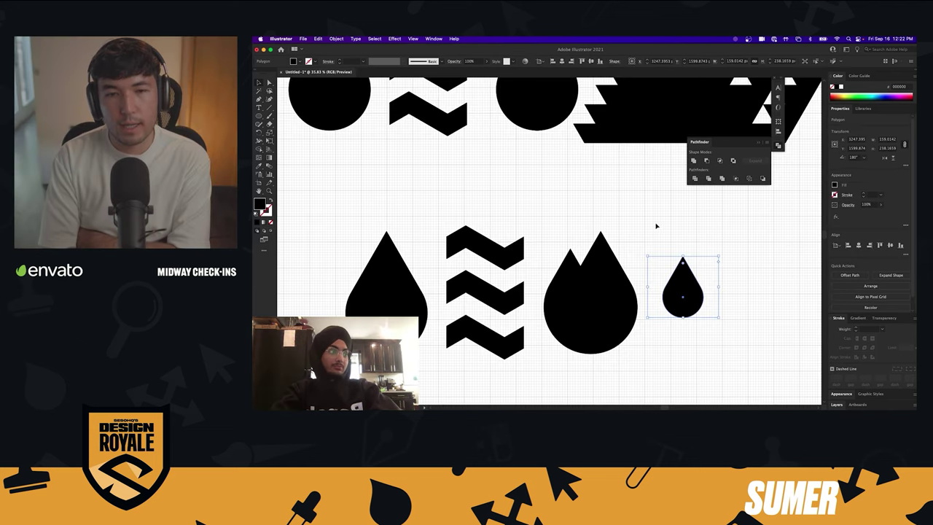
left_click(647, 335)
Align the small drop's tip with the notch of the flame in outline view and cut it out with Shape Builder.
scroll(648, 336, "up", 3)
key("ctrl+y")
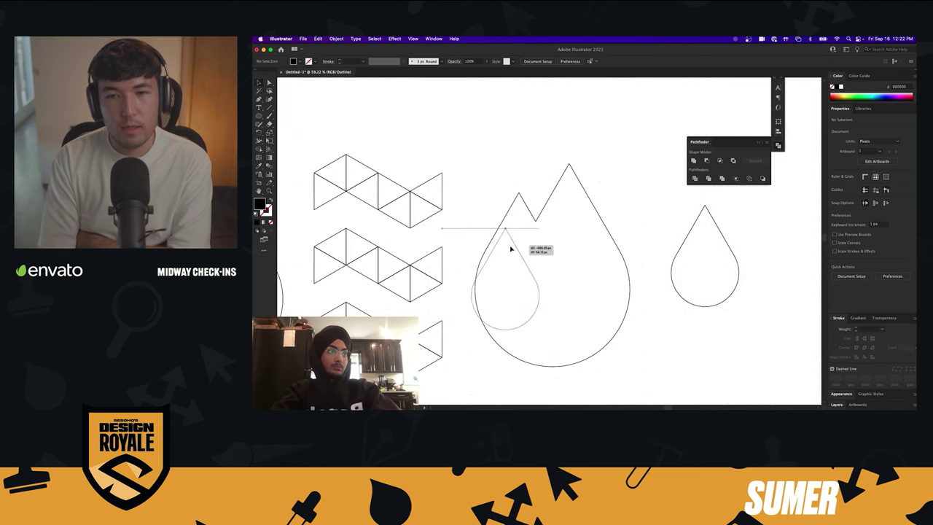
left_click_drag(523, 248, 536, 265)
left_click_drag(555, 245, 536, 224)
key("ctrl+y")
left_click(515, 306)
key("shift+m")
left_click(543, 296, "alt")
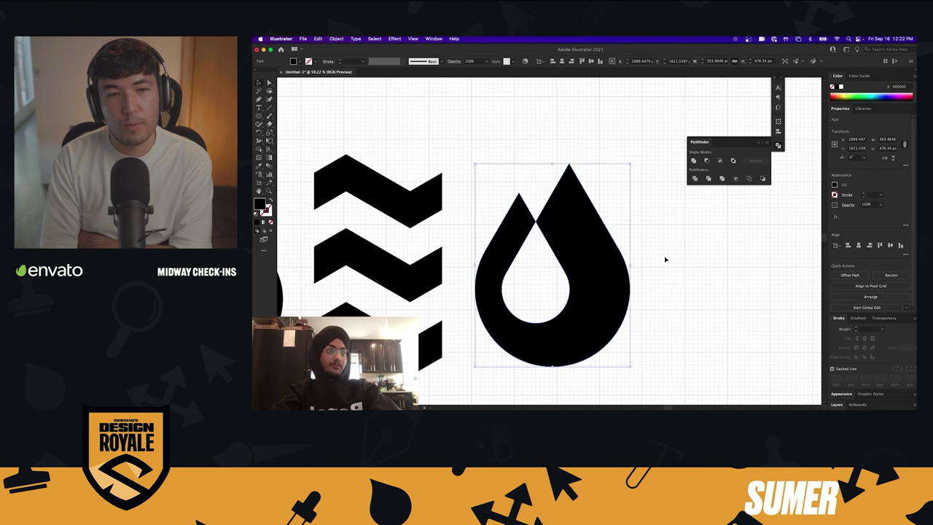
scroll(664, 258, "down", 6)
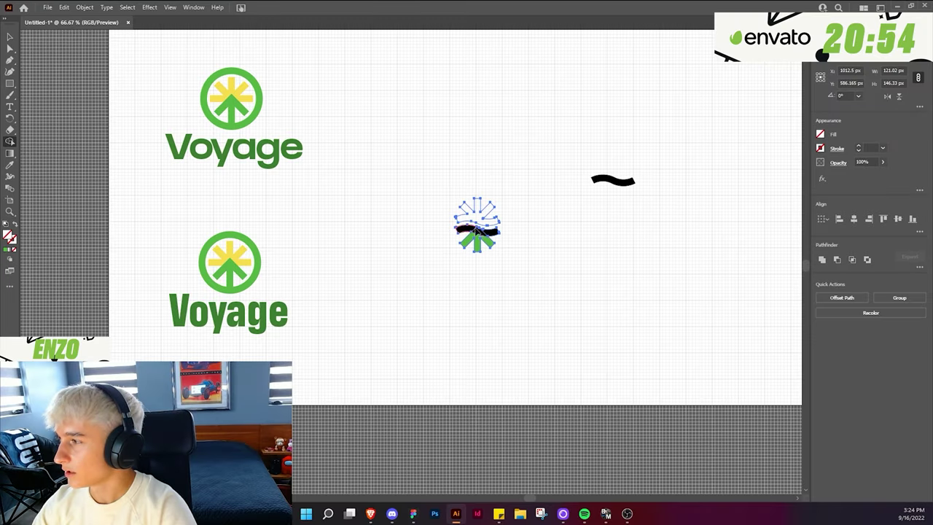
Merge the sections of the black wave that cross the green branches using Shape Builder.
scroll(474, 233, "up", 5)
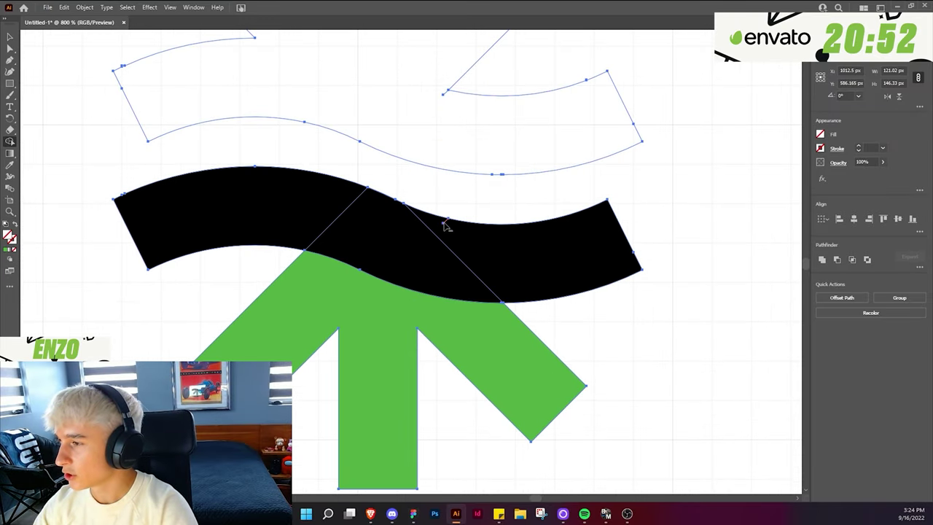
mouse_move(502, 256)
left_mouse_down()
mouse_move(285, 250)
mouse_move(321, 287)
left_mouse_up()
scroll(379, 272, "down", 3)
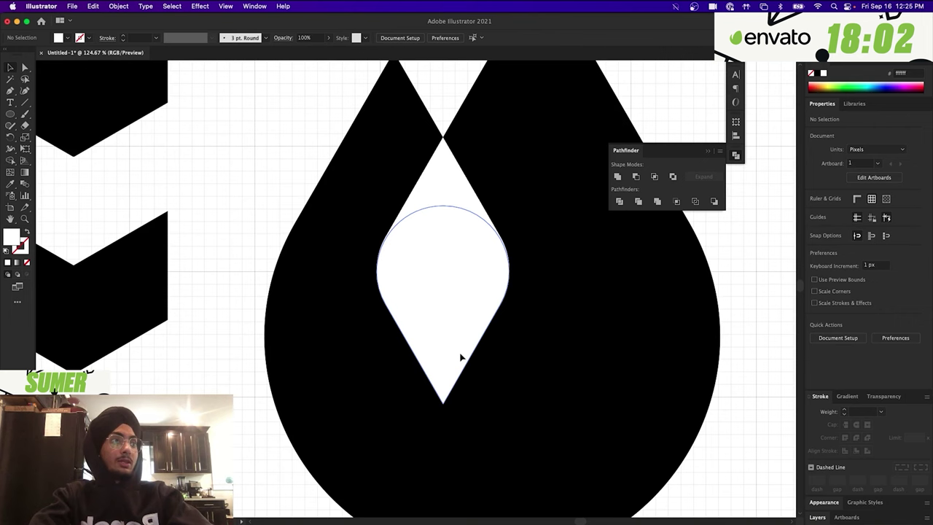
Combine the inverted white drop with the flame's inner cut-out using Shape Builder to form a diamond-shaped opening.
left_click_drag(461, 357, 454, 180)
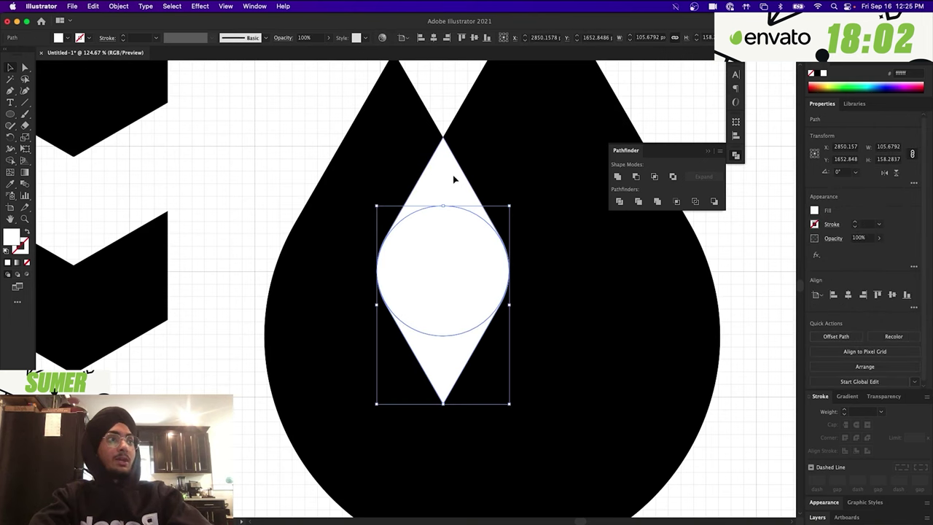
key("shift+m")
left_click(448, 241)
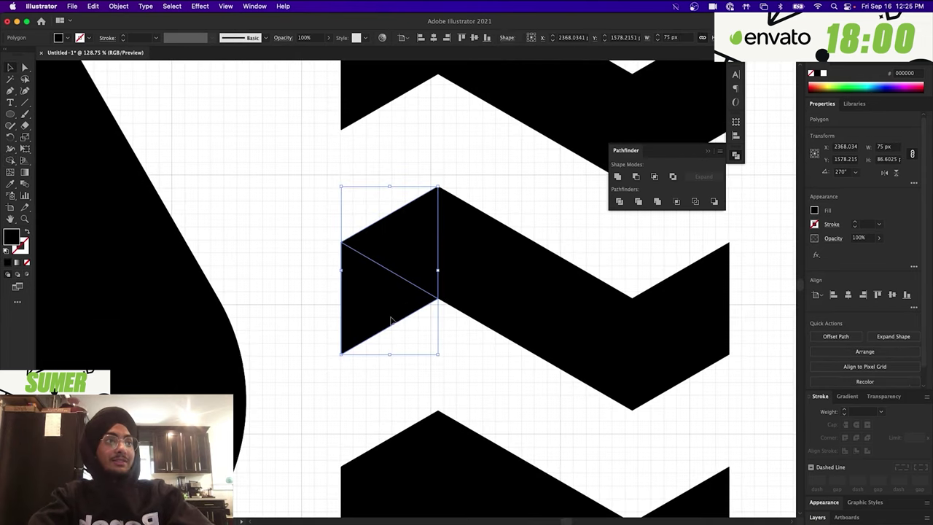
Try to extend the middle zigzag by sliding its two end triangles towards the water drop.
left_click_drag(400, 260, 327, 261)
left_click_drag(327, 261, 306, 261)
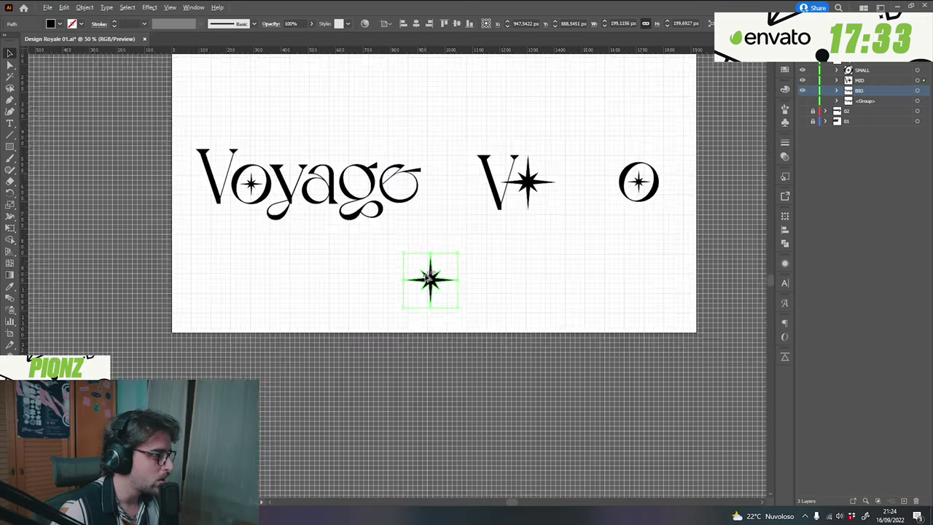
Apply a 35 px Blur Gallery effect to the star on the coral background, and delete the blurred star layer.
scroll(410, 213, "up", 5)
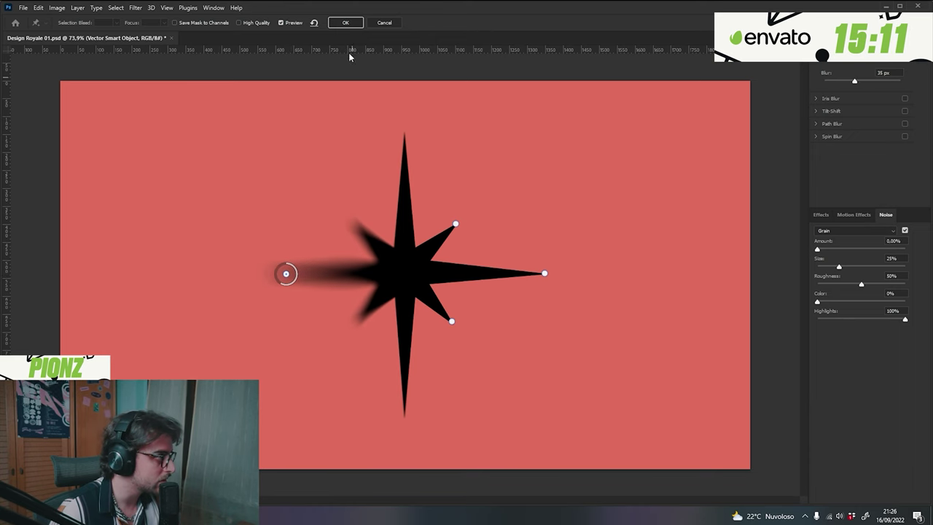
left_click(346, 23)
scroll(377, 248, "down", 5)
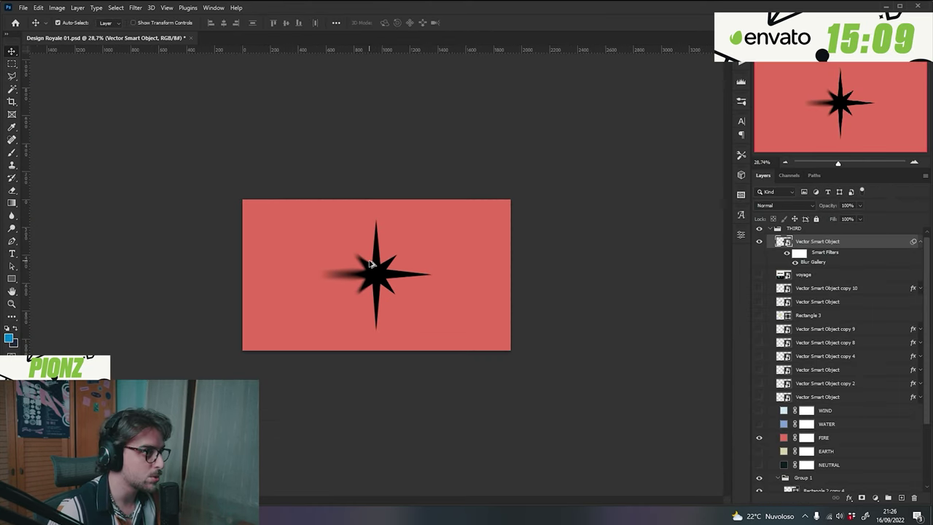
key("Delete")
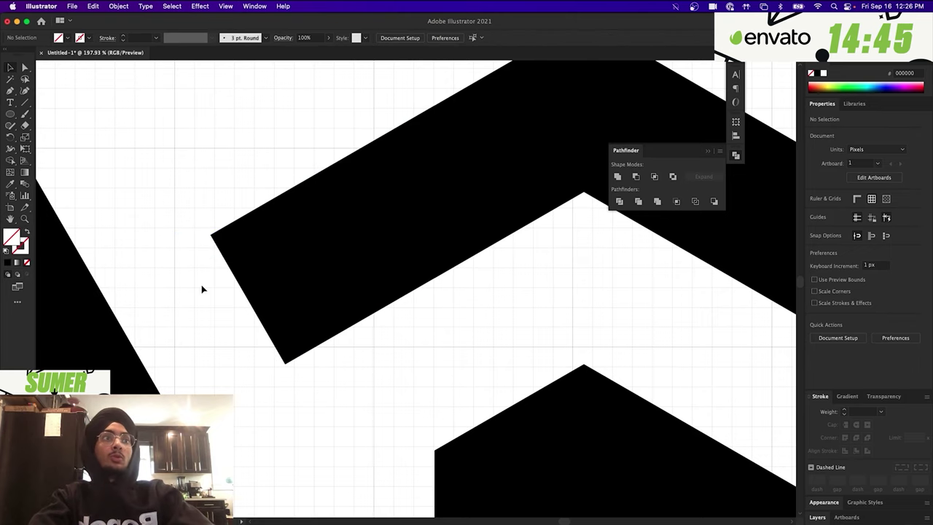
scroll(202, 287, "down", 6)
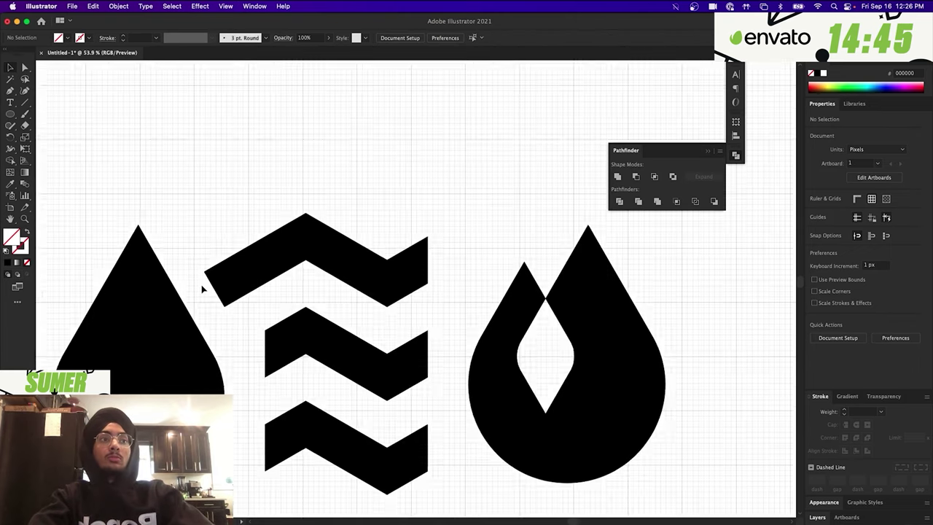
scroll(207, 315, "up", 5)
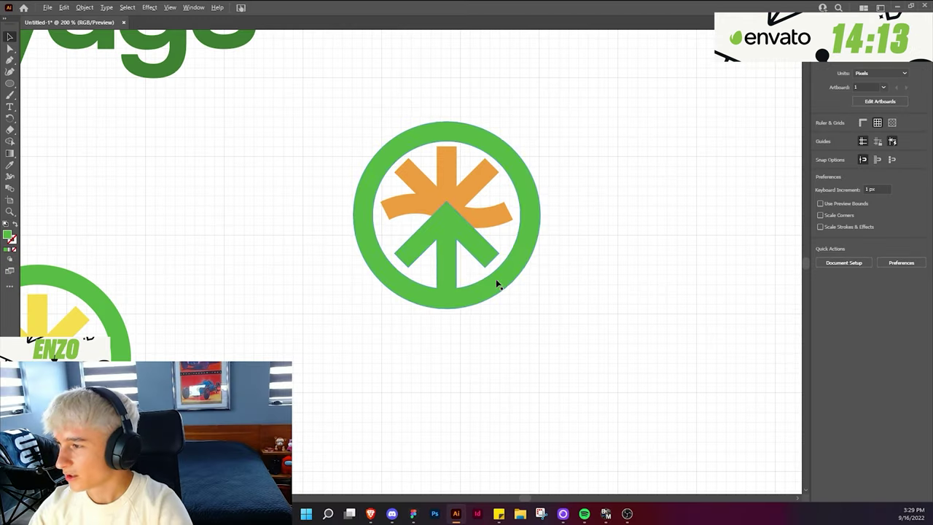
Select the green upward arrow inside the ringed sun emblem.
left_click(442, 231)
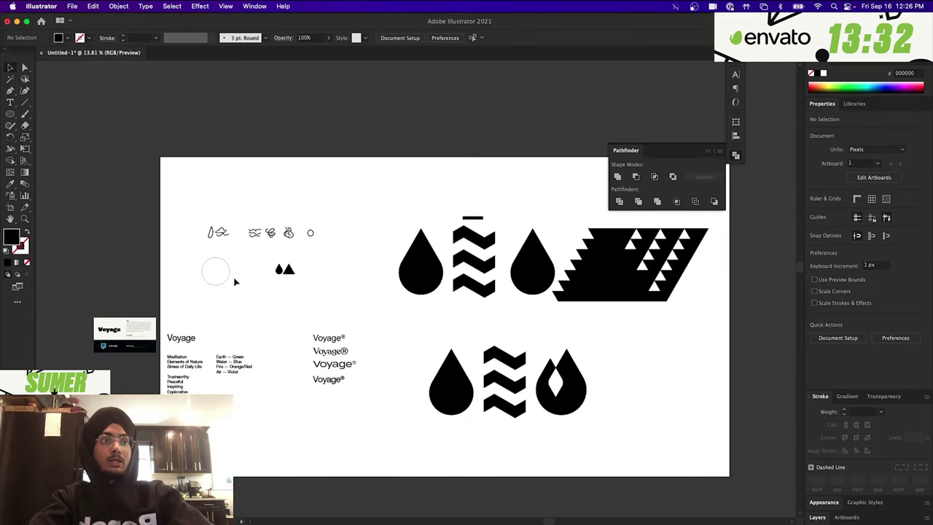
Select the thin circle outline below the element sketches.
left_click(229, 281)
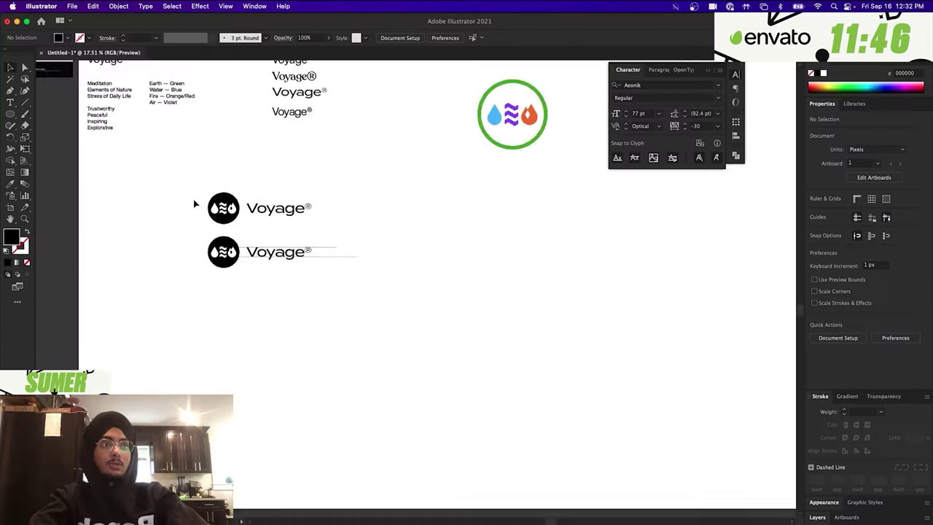
scroll(194, 199, "up", 3)
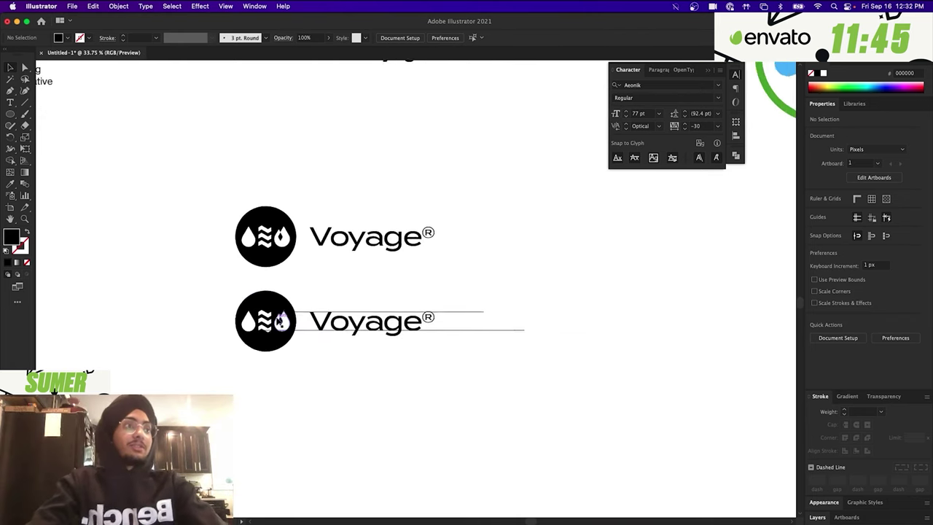
scroll(279, 321, "down", 3)
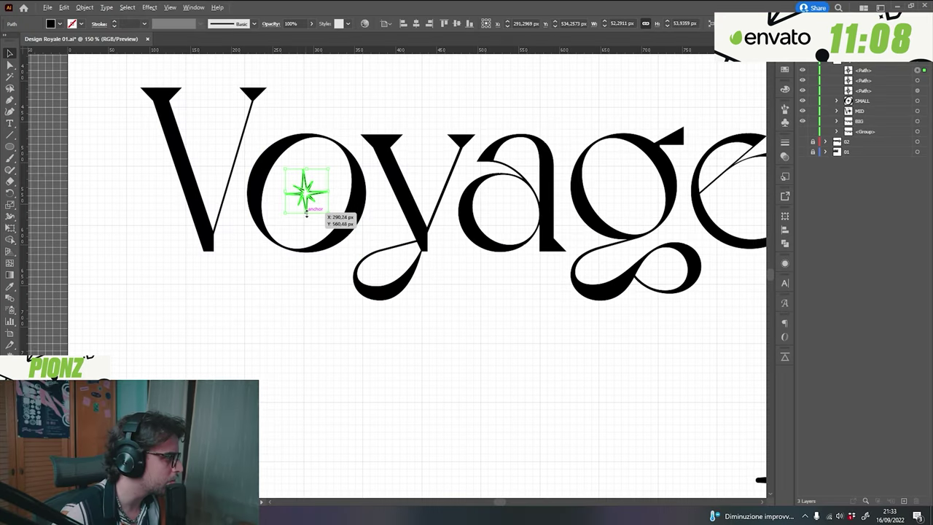
Enlarge the star inside the o of the Voyage wordmark to about 85 by 88 px.
left_click_drag(306, 214, 307, 226)
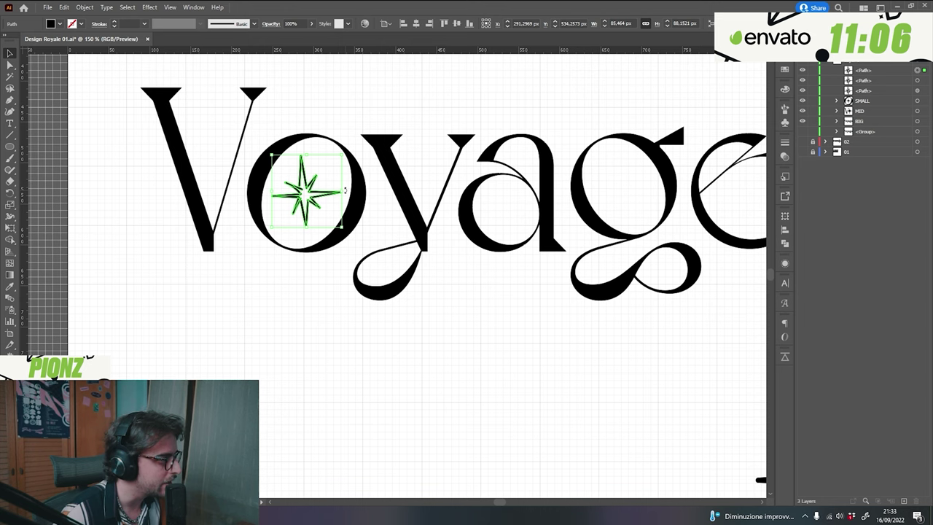
left_click_drag(345, 190, 345, 194)
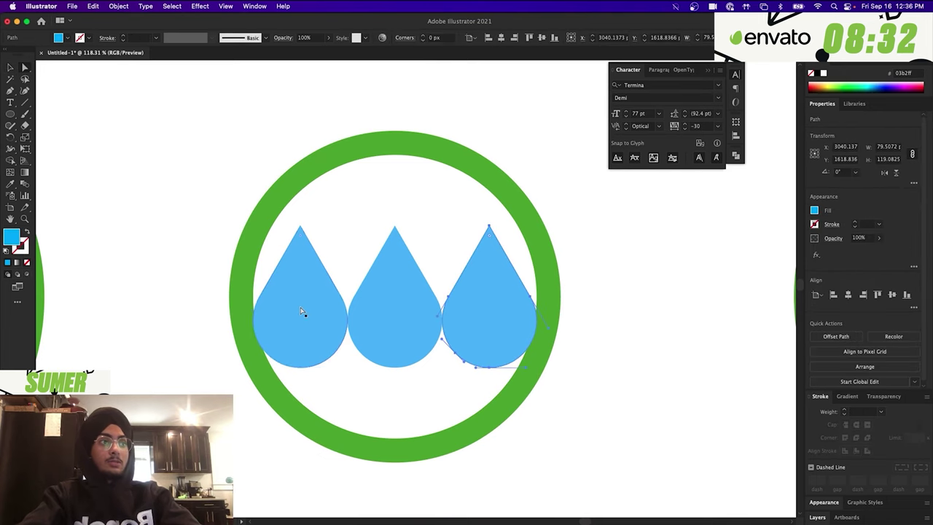
Remove the two outer spacing drops from the green ring, keeping only the centred water drop.
key("super+z")
key("super+minus")
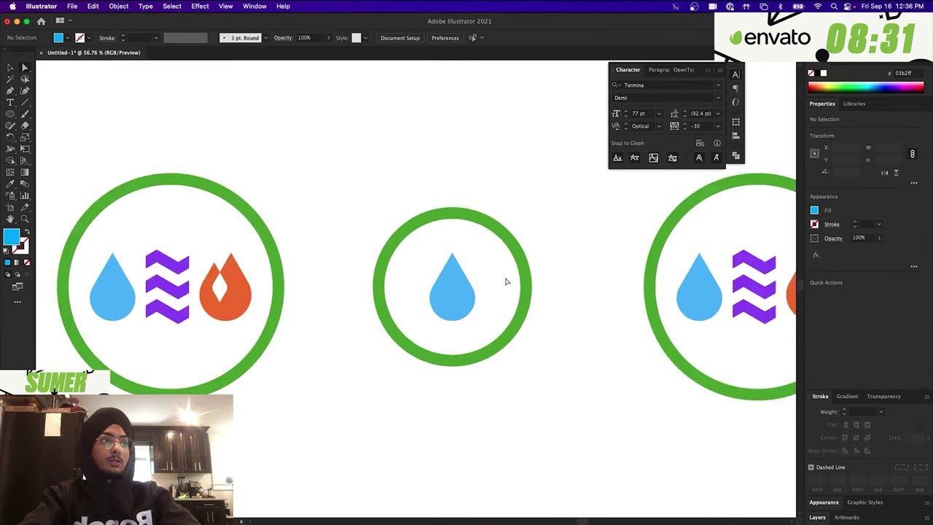
key("super+minus")
key("super+minus")
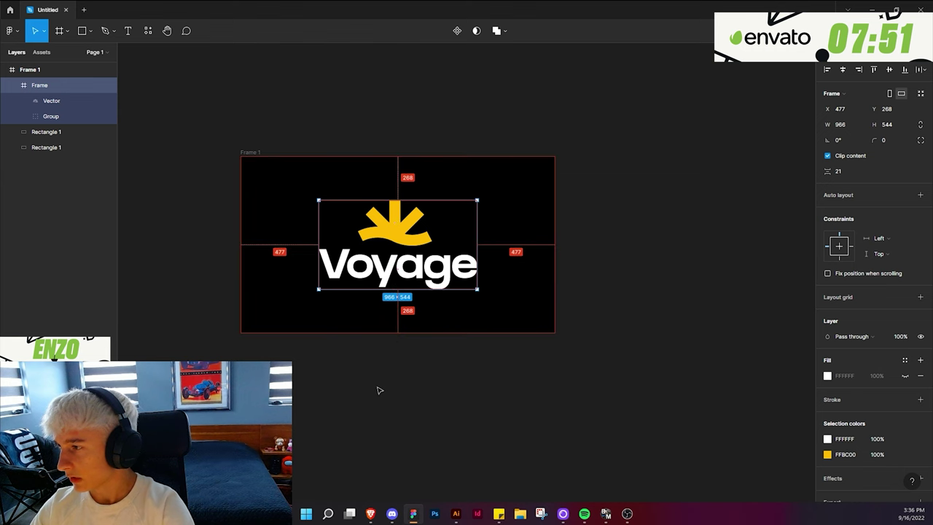
Select the frame holding the yellow sun symbol and white Voyage wordmark.
left_click(379, 389)
left_click(380, 281)
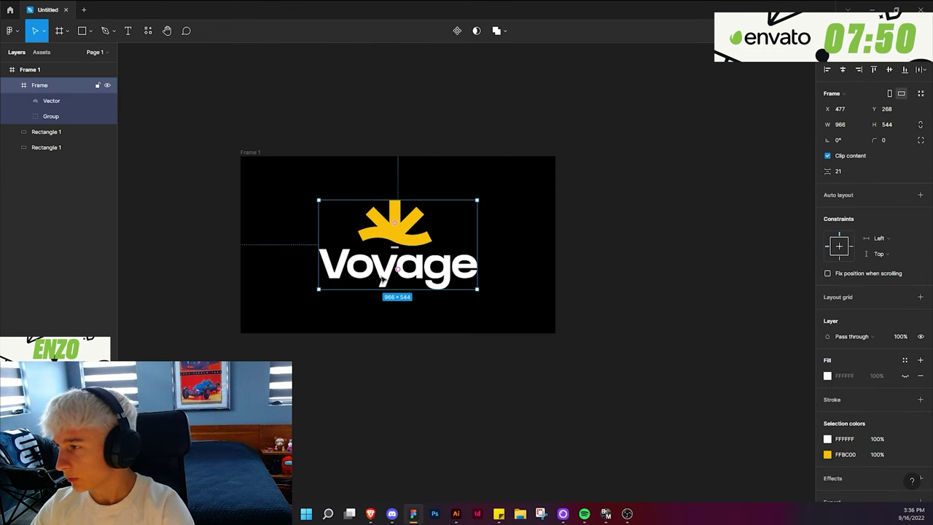
left_click(380, 280)
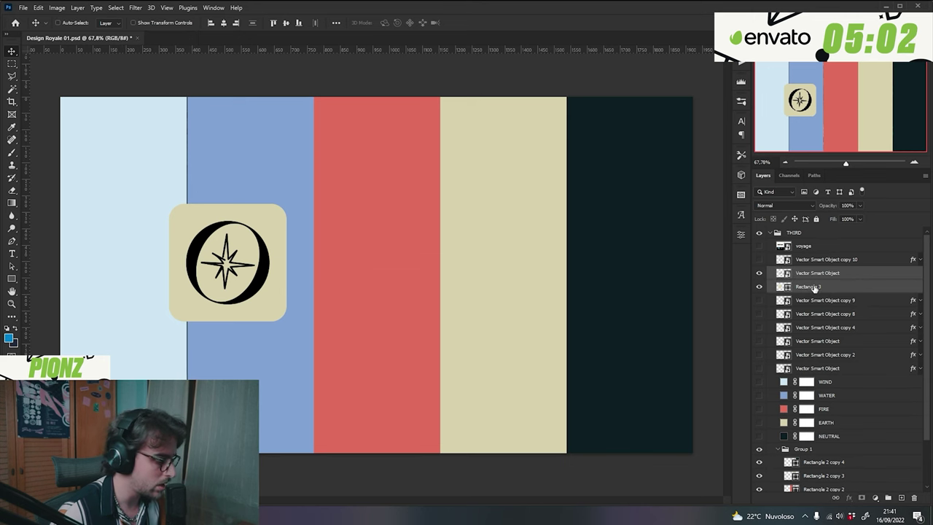
Hide the compass O layer and show it again to compare.
left_click(759, 272)
left_click(759, 272)
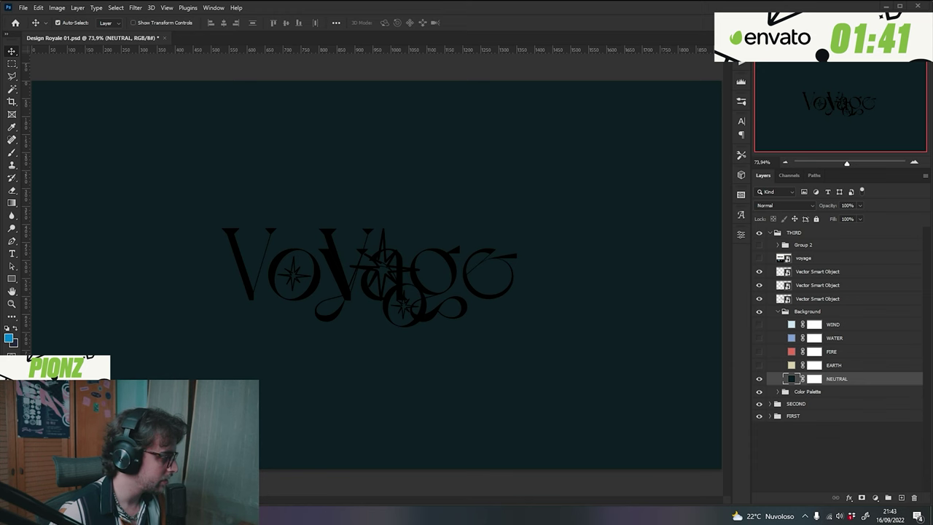
Collapse the Background group of element colour fills.
left_click(780, 313)
left_click(777, 311)
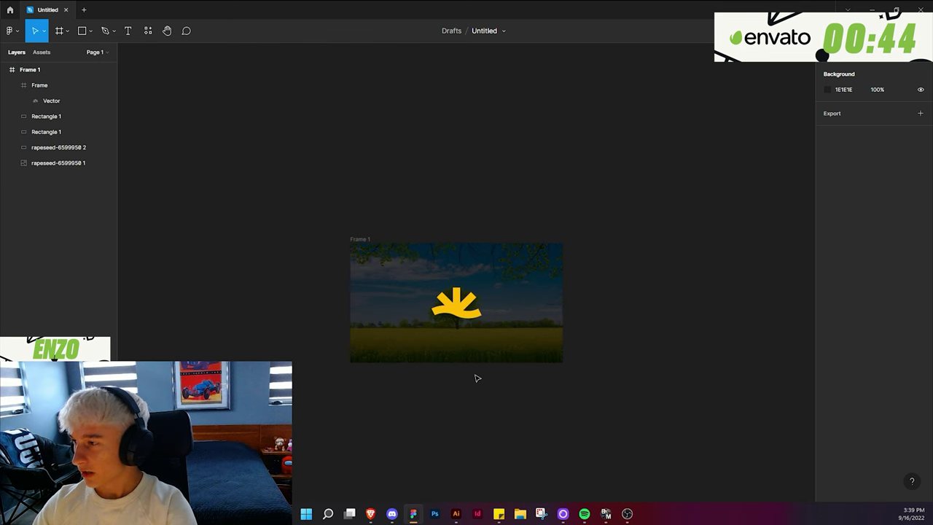
scroll(475, 377, "up", 3)
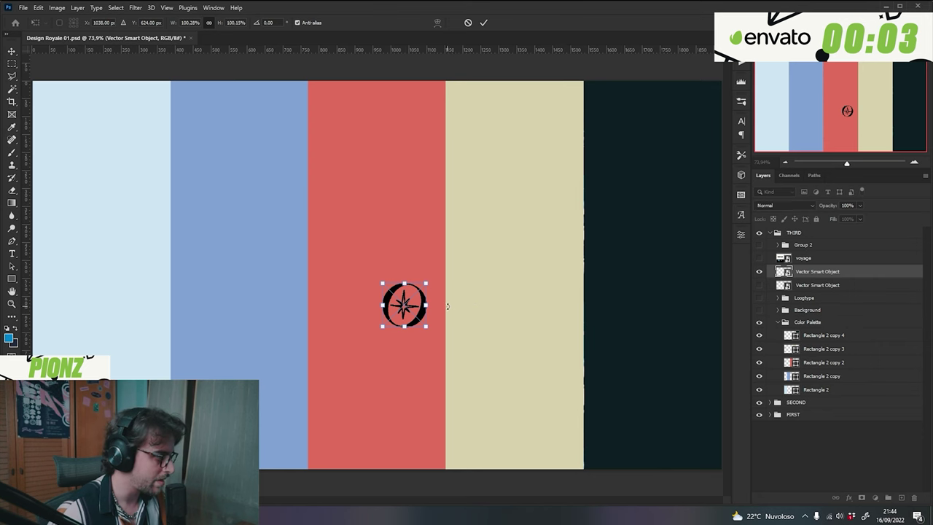
Transform the compass O symbol placed over the coral stripe of the colour palette.
left_click_drag(447, 306, 397, 256)
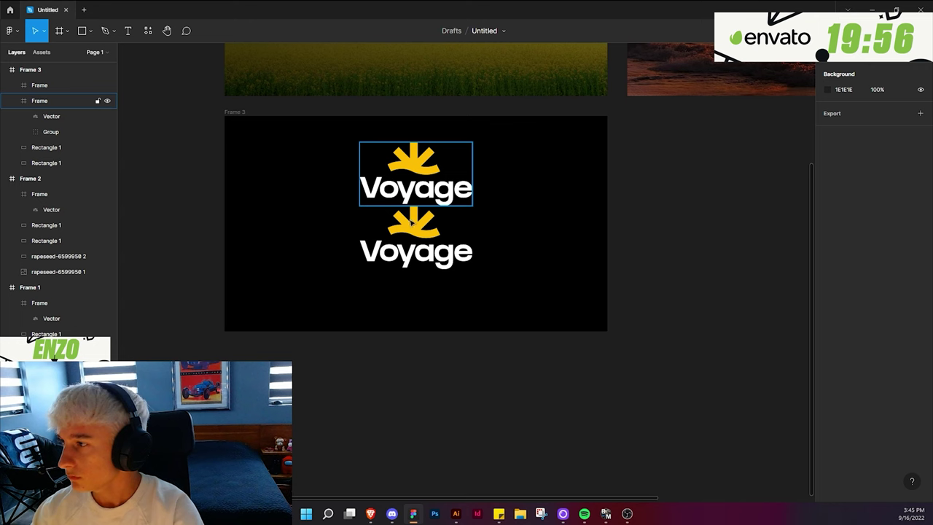
Select the lower copy of the Voyage logo in Frame 3.
left_click(416, 240)
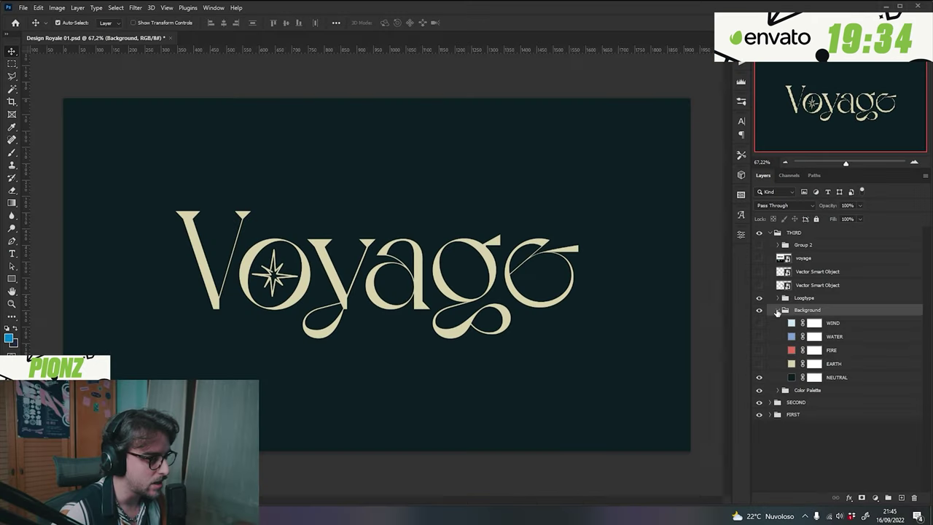
Collapse the Background group, hide the full wordmark group and show the smart object layer directly above it.
left_click(778, 311)
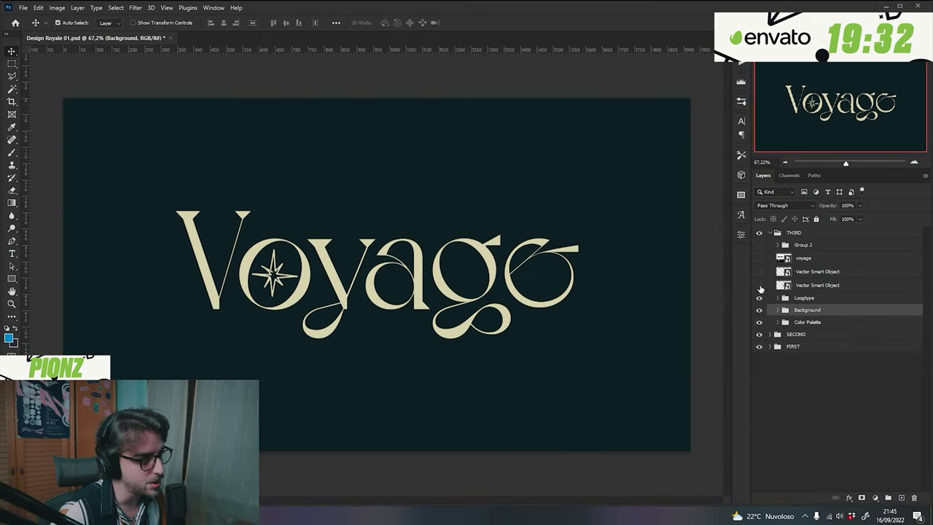
left_click(759, 298)
left_click(758, 285)
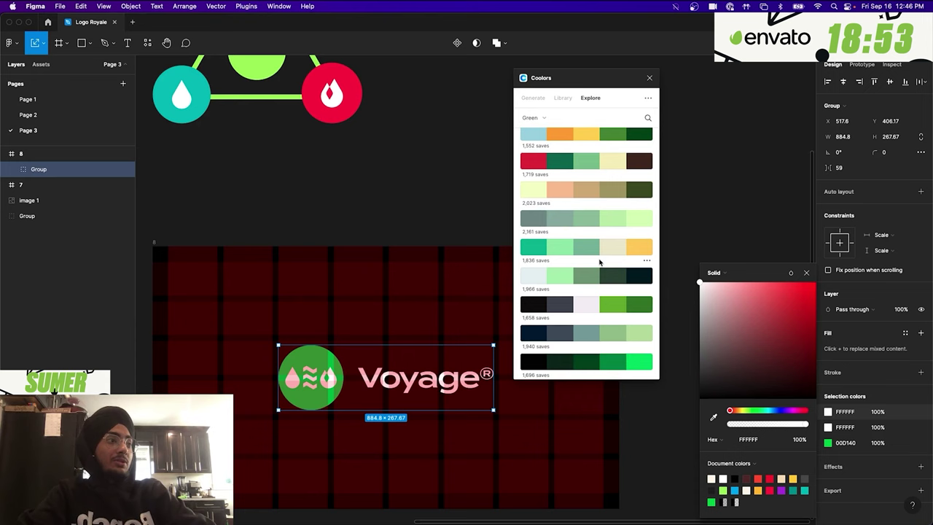
Browse the green palettes in the Coolors plugin for colours suiting the Voyage logo.
scroll(599, 262, "down", 5)
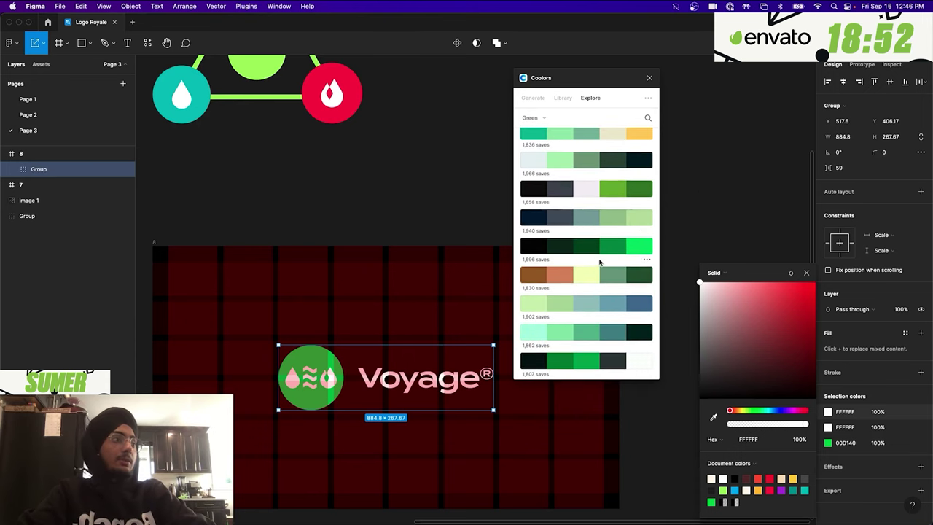
scroll(599, 262, "up", 4)
scroll(609, 255, "down", 2)
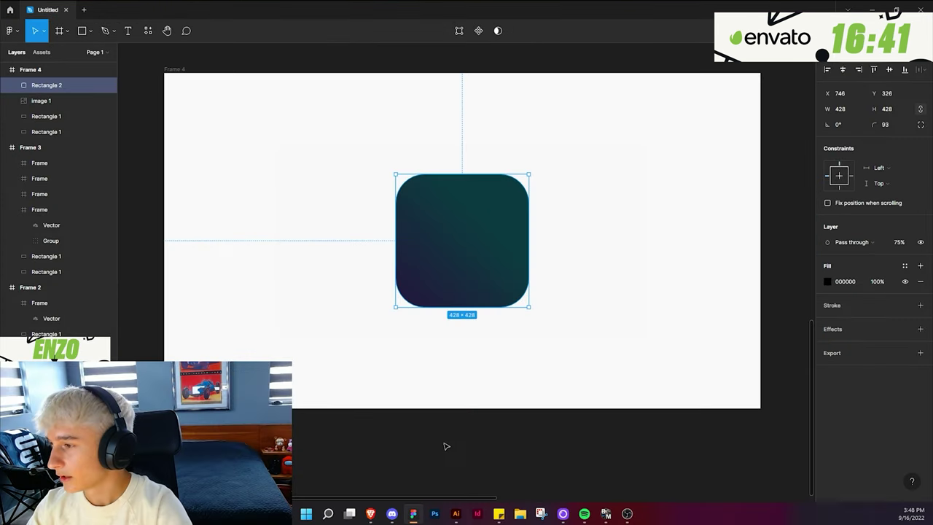
left_click(444, 443)
left_click(456, 300)
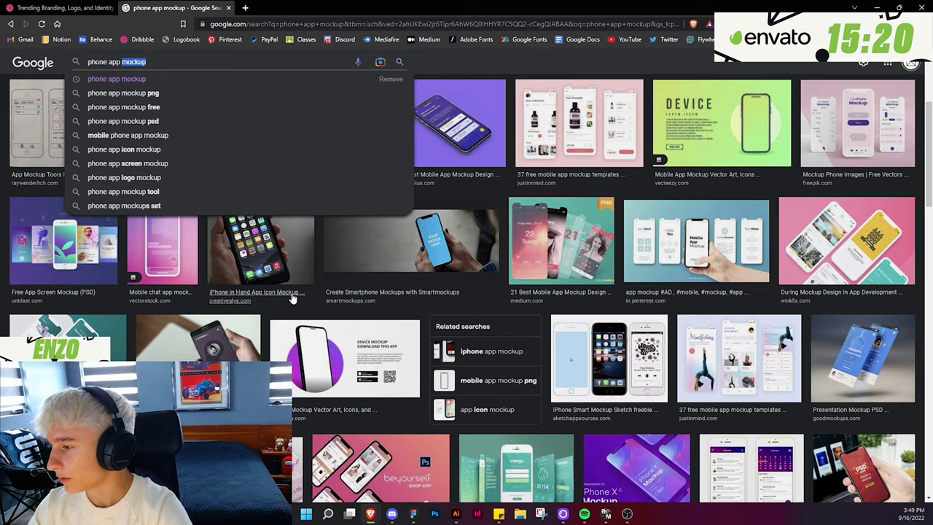
Look through the Google image results for "phone app mockup" for a mockup suited to presenting the app icon.
scroll(279, 291, "down", 6)
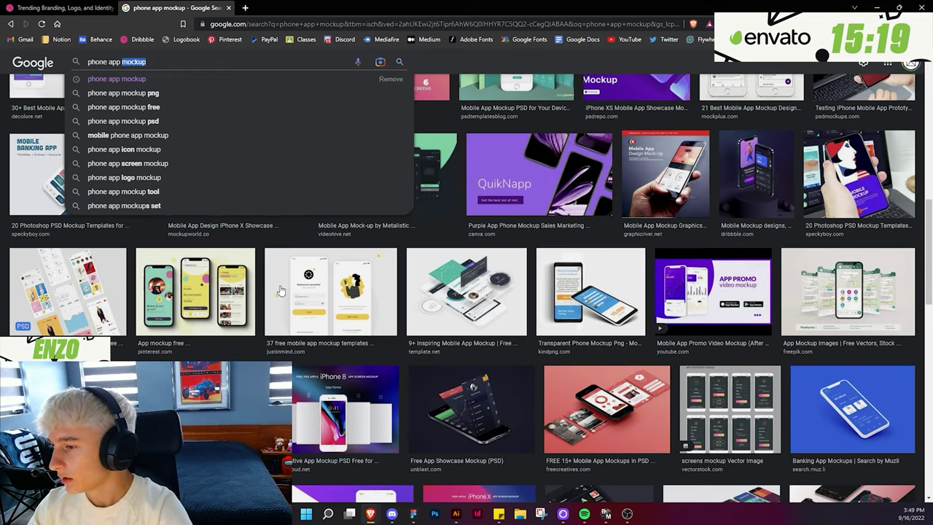
scroll(279, 290, "down", 5)
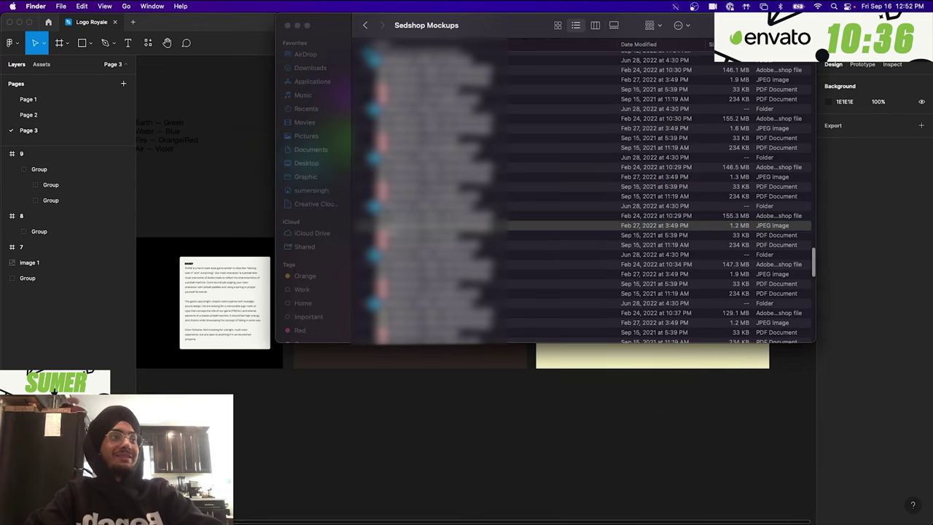
Look through the Sedshop Mockups folder in Finder and select a JPEG mockup preview.
left_click(430, 148)
left_click(430, 128)
left_click(430, 225)
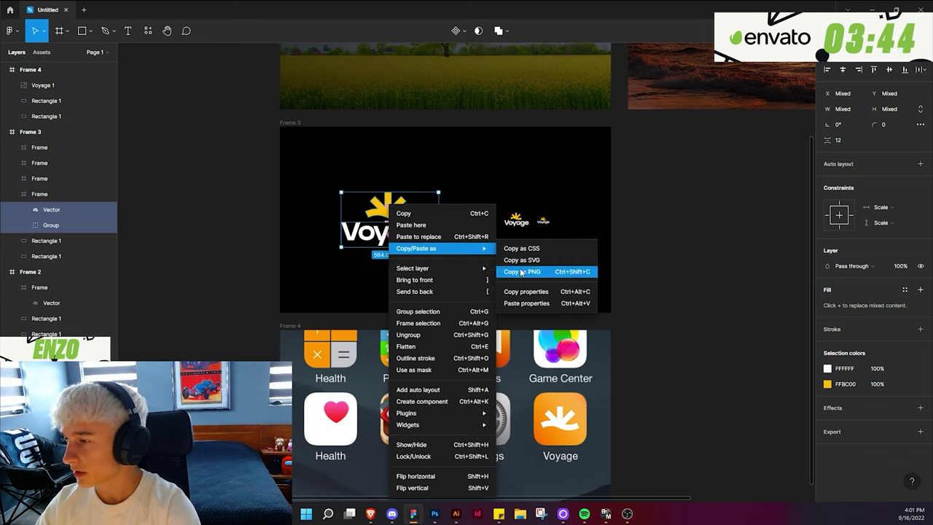
Copy the large Voyage logo in Frame 3, its yellow emblem and white wordmark together, as a PNG in Figma.
left_click(521, 272)
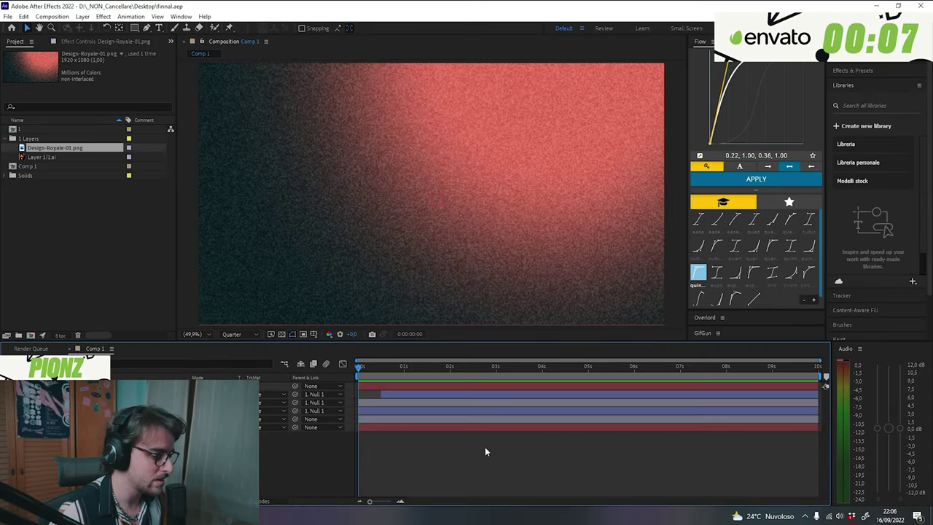
Preview the Voyage logo animation of Comp 1 in After Effects and stop the playback.
key("space")
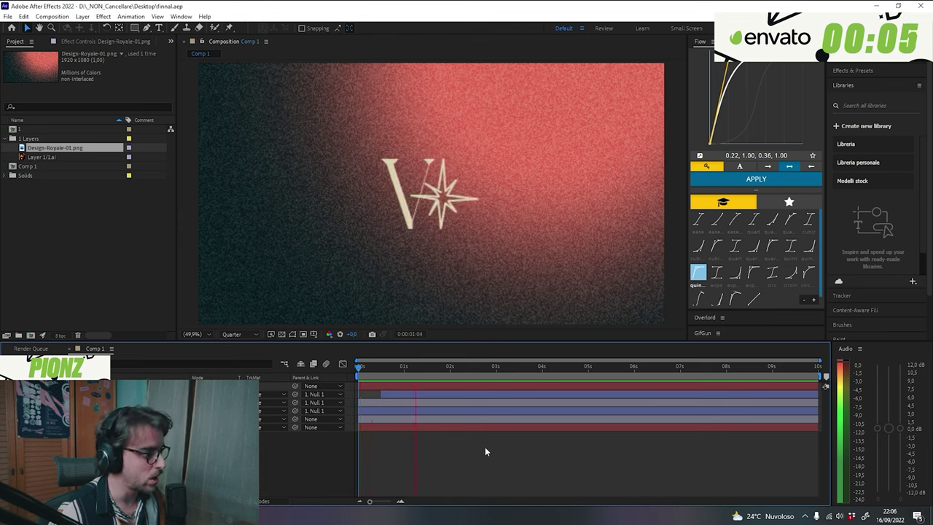
key("space")
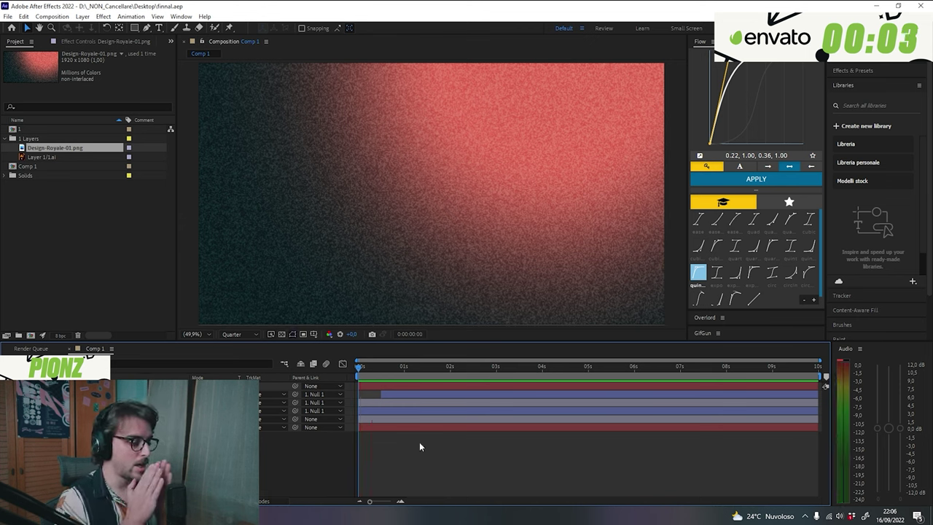